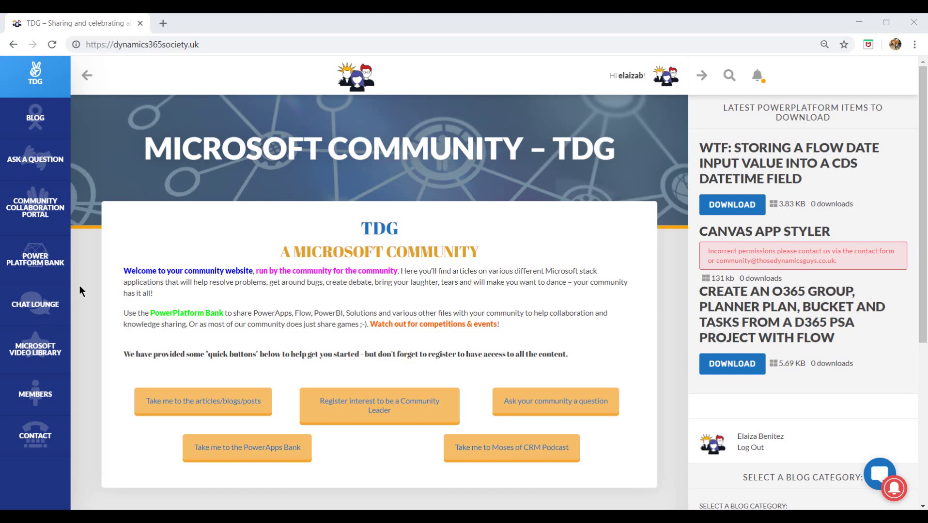
# Step: Open the Power Platform Bank directory and download the 'WTF: Storing a Flow Date Input Value' package
pyautogui.click(45, 257)
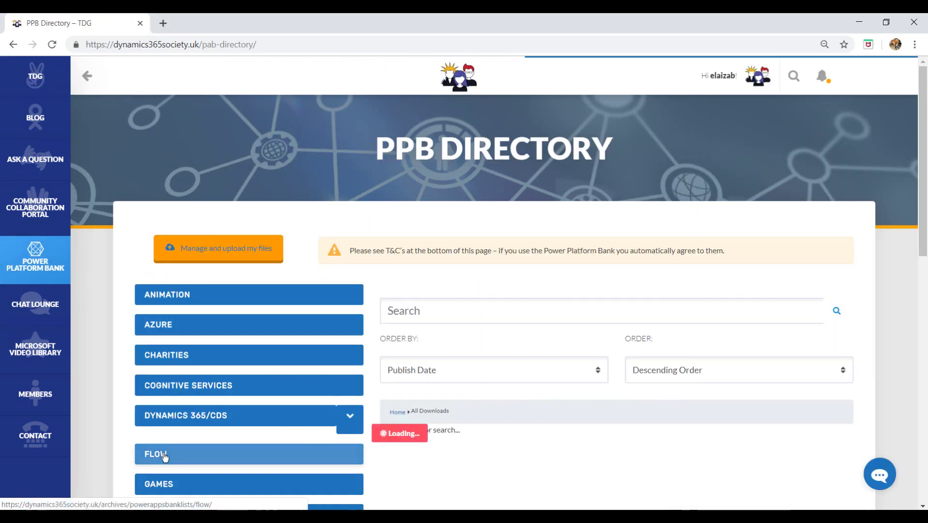
pyautogui.scroll(-7, 163, 453)
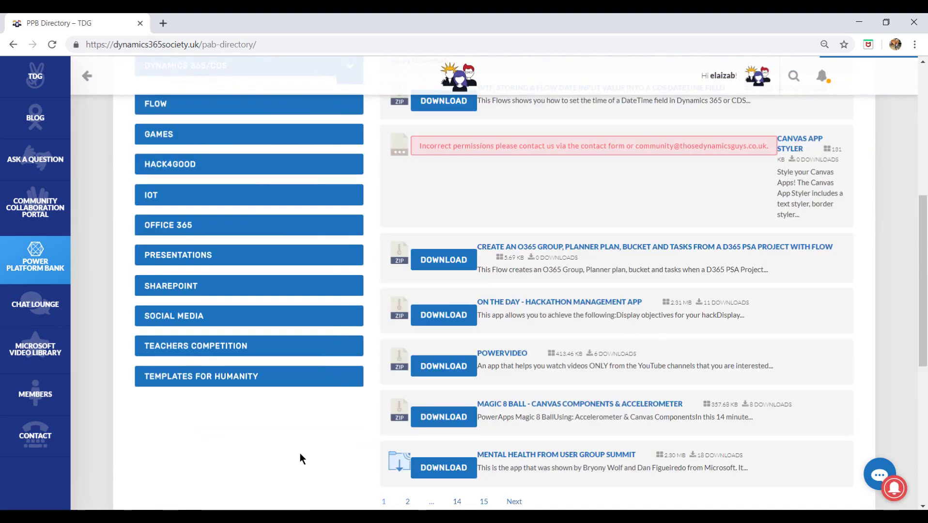
pyautogui.scroll(3, 300, 454)
pyautogui.click(497, 222)
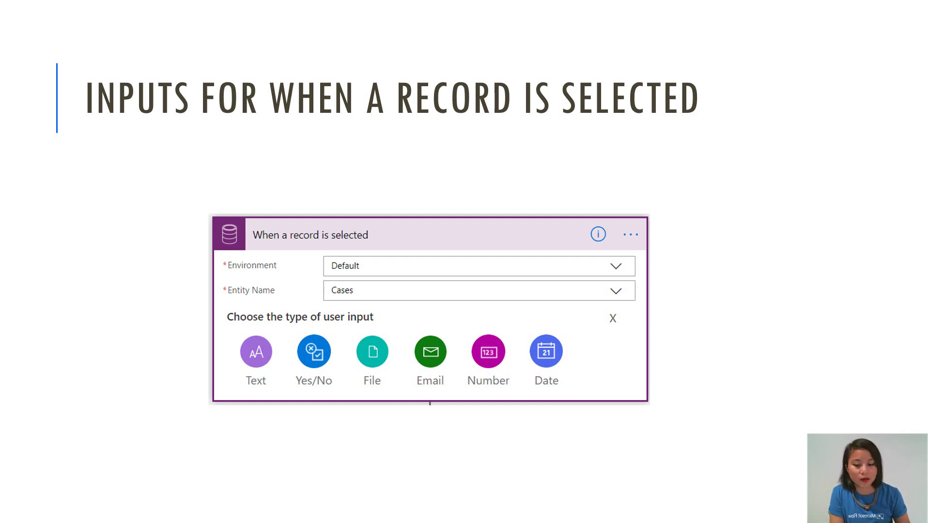
# Step: Advance the slideshow to the 'What's the Problem' slide
pyautogui.press('Right')
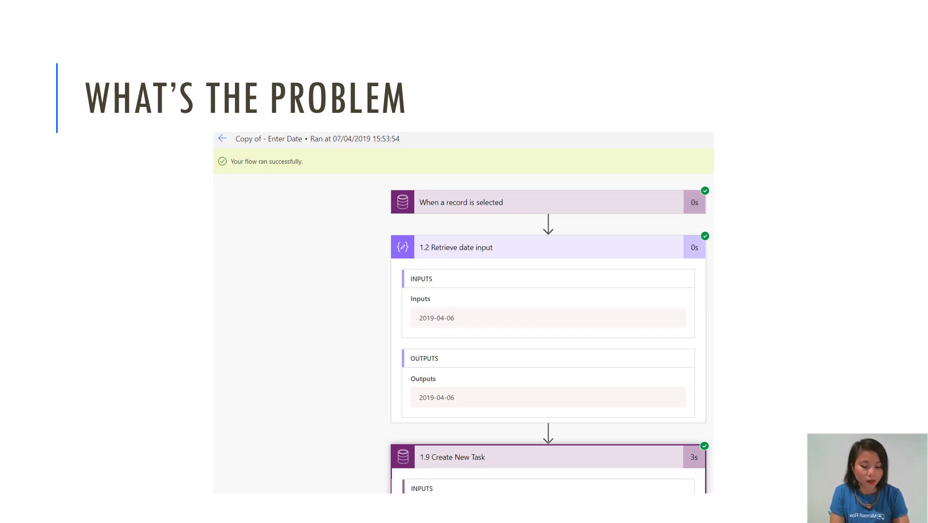
# Step: Zoom onto Create New Task and reveal its output with Due Date 2019-04-06T00:00:00Z boxed
pyautogui.press('Right')
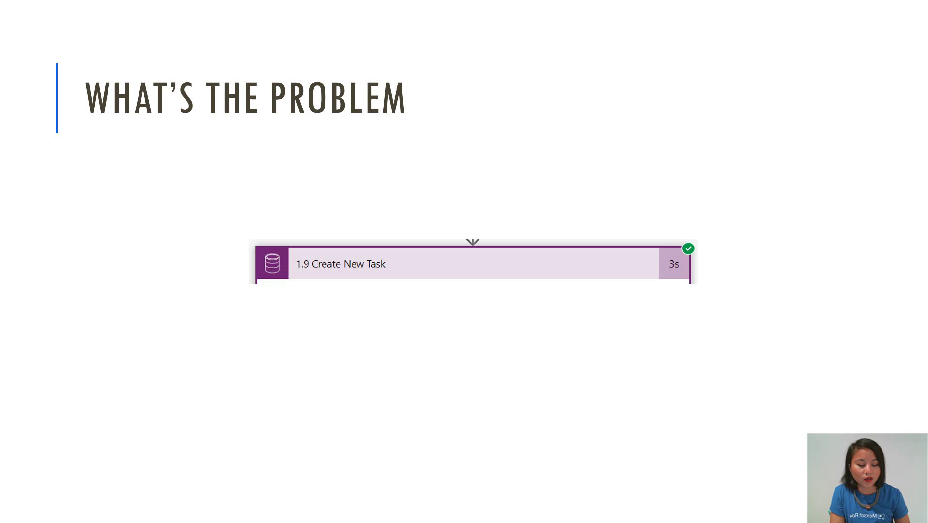
pyautogui.press('Right')
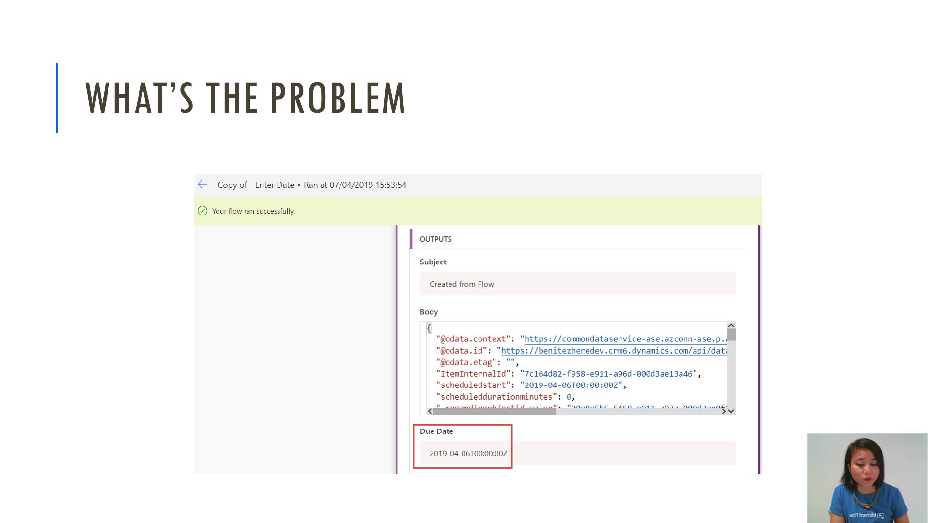
# Step: Advance through the remaining slides to slide 12, 'Demo Time'
pyautogui.press('Right')
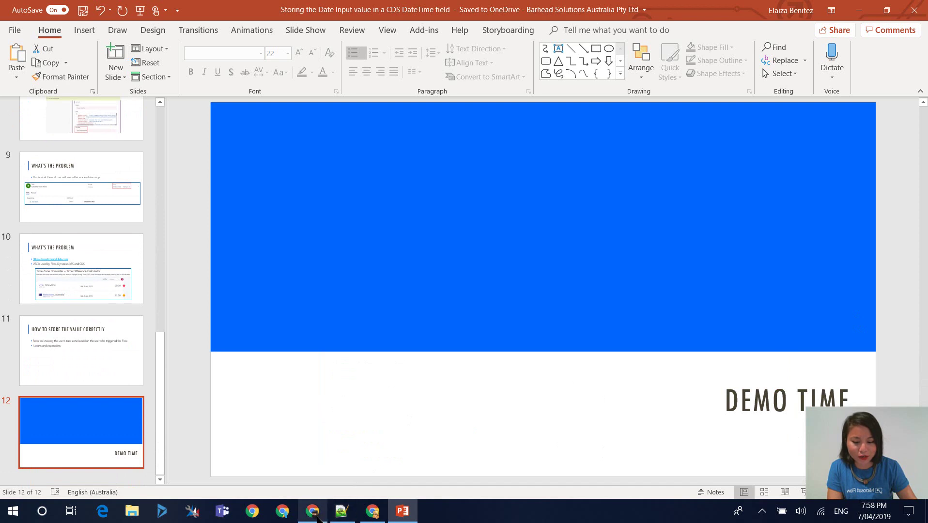
# Step: Switch to Chrome and read the numbered steps of Tip #1205 on local time in Flow
pyautogui.click(314, 515)
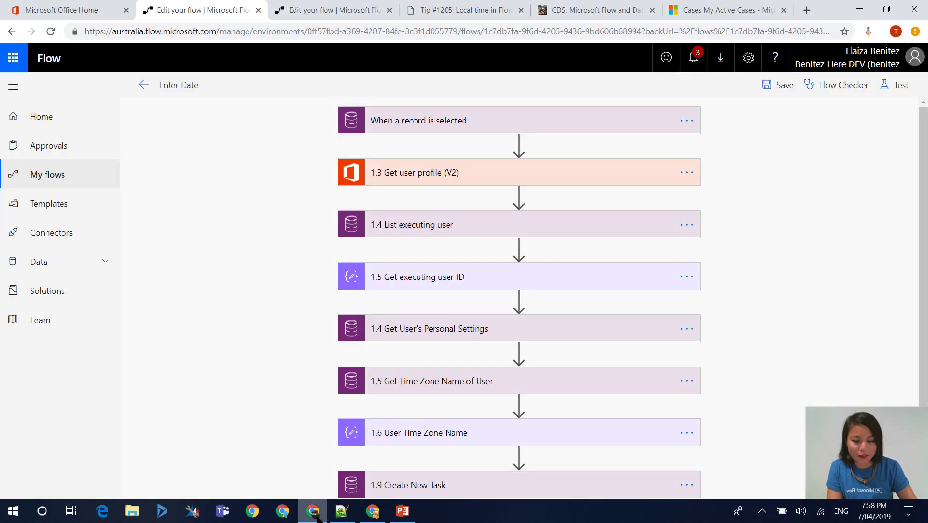
pyautogui.click(481, 16)
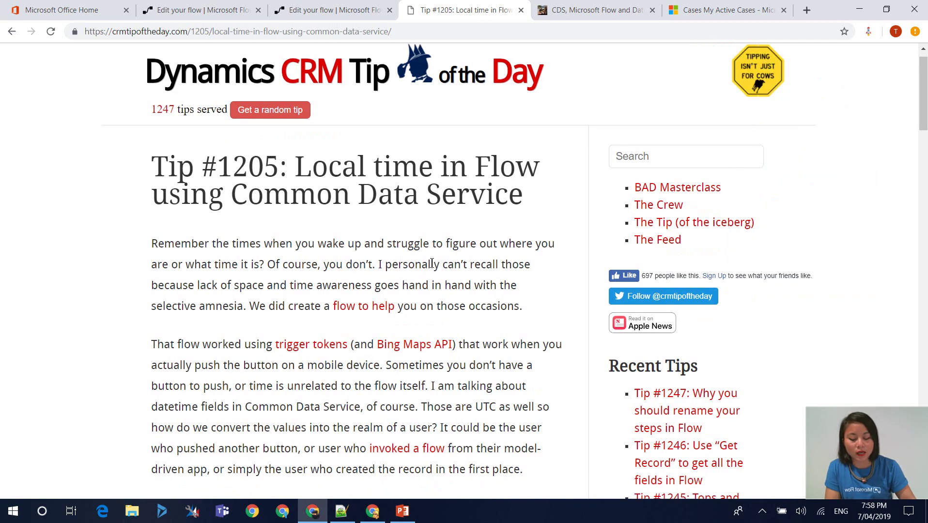
pyautogui.scroll(-4, 432, 263)
pyautogui.scroll(-14, 431, 263)
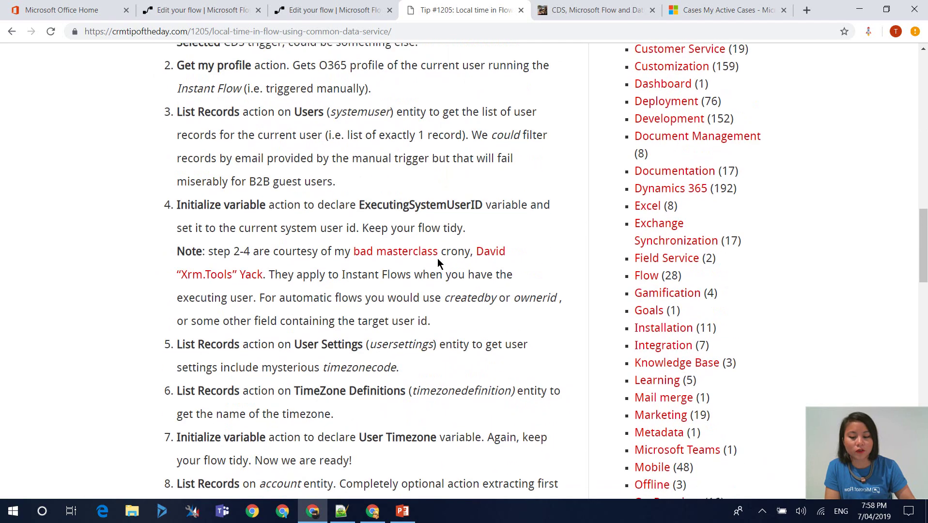
pyautogui.scroll(2, 266, 174)
pyautogui.scroll(1, 332, 394)
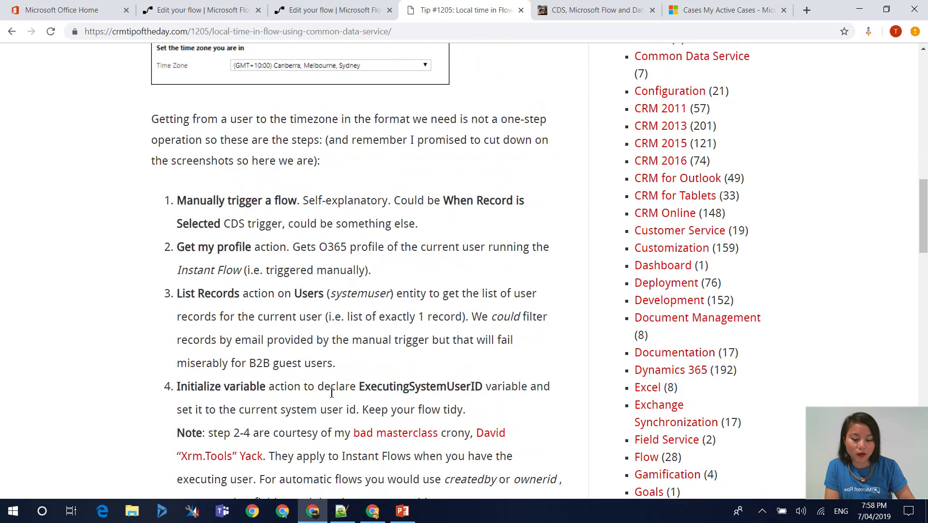
pyautogui.scroll(-1, 332, 393)
pyautogui.scroll(-18, 332, 392)
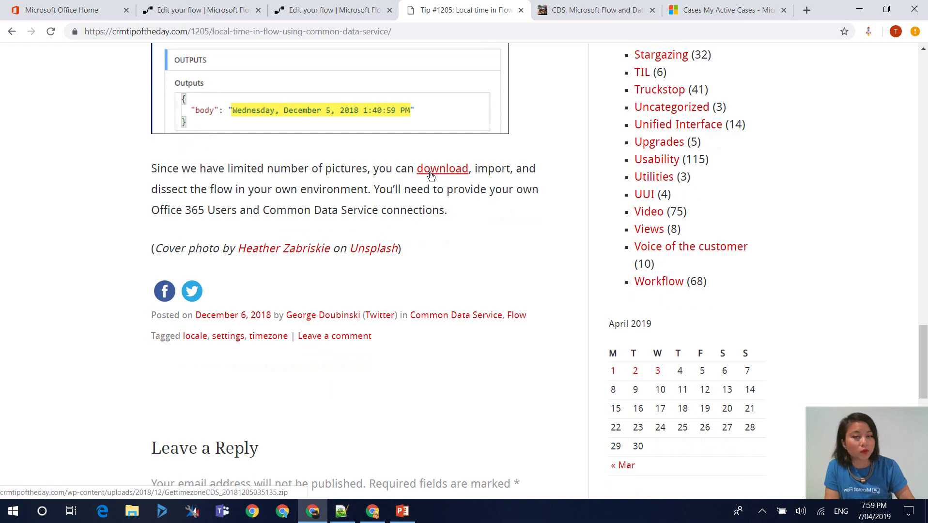
pyautogui.scroll(15, 437, 180)
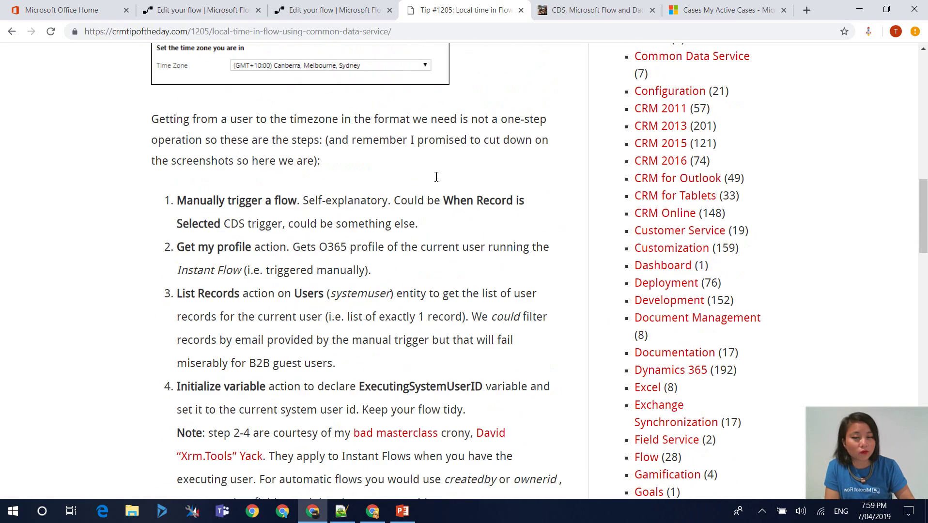
pyautogui.scroll(4, 436, 176)
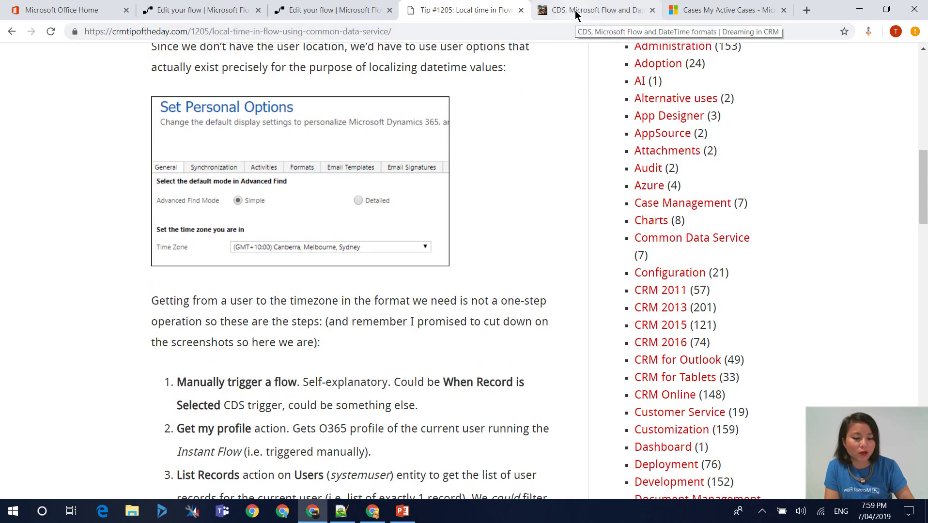
# Step: Read through the 'CDS, Microsoft Flow and DateTime formats' article in Dreaming in CRM
pyautogui.click(576, 15)
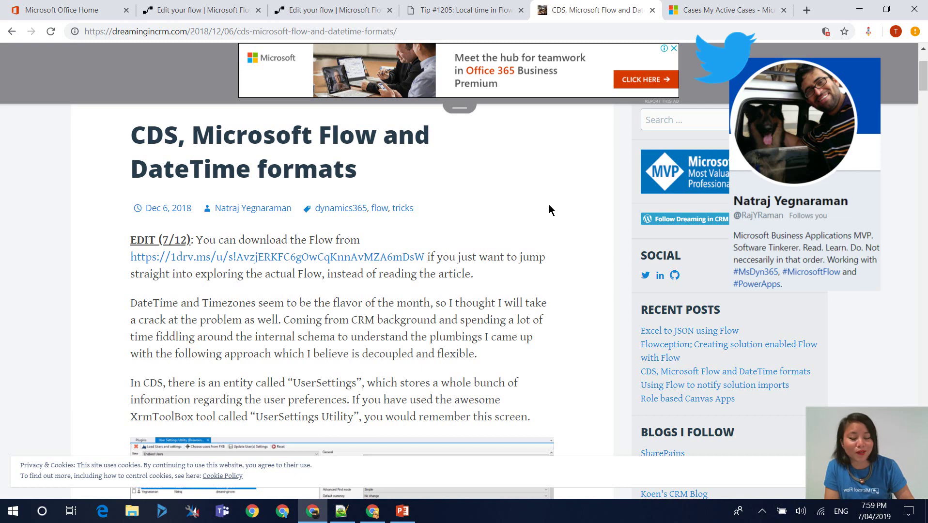
pyautogui.scroll(-7, 525, 209)
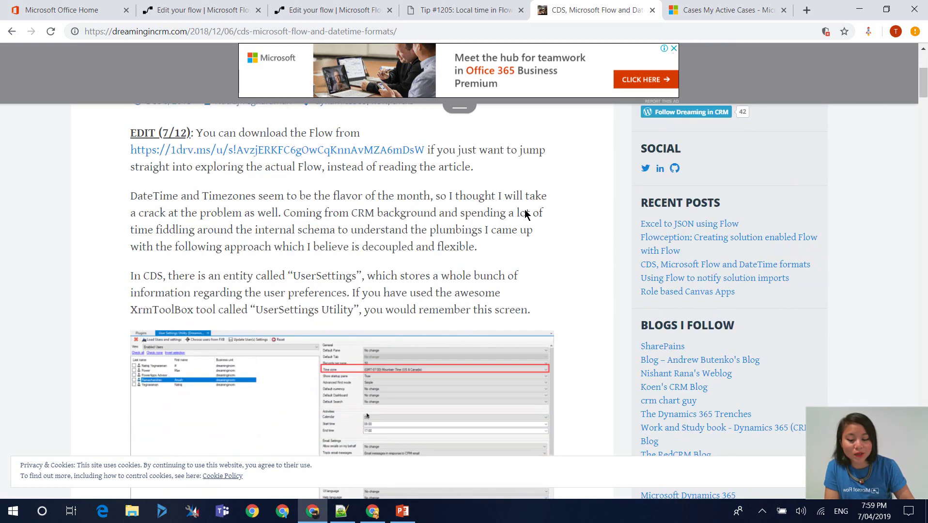
pyautogui.scroll(-3, 525, 210)
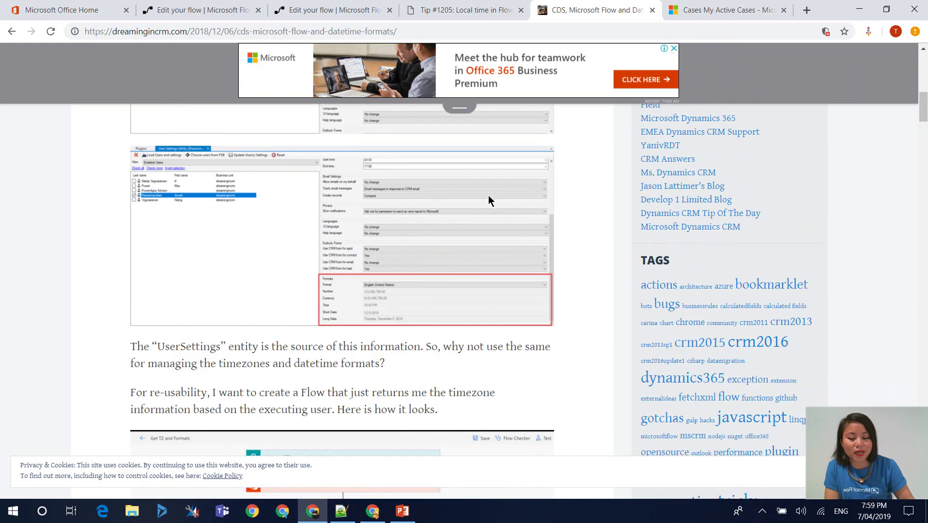
pyautogui.scroll(3, 478, 219)
pyautogui.scroll(4, 477, 223)
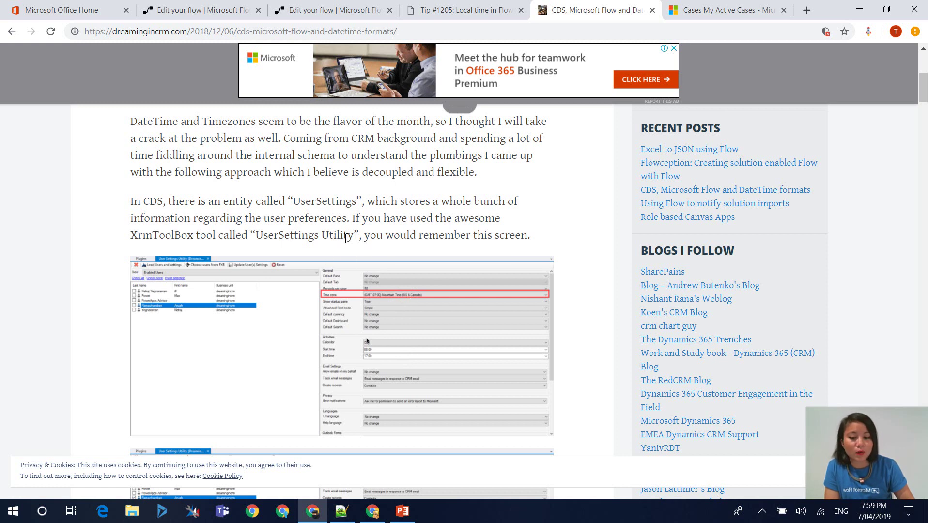
# Step: Return to Tip #1205 and scroll down to its Convert date time step
pyautogui.click(430, 10)
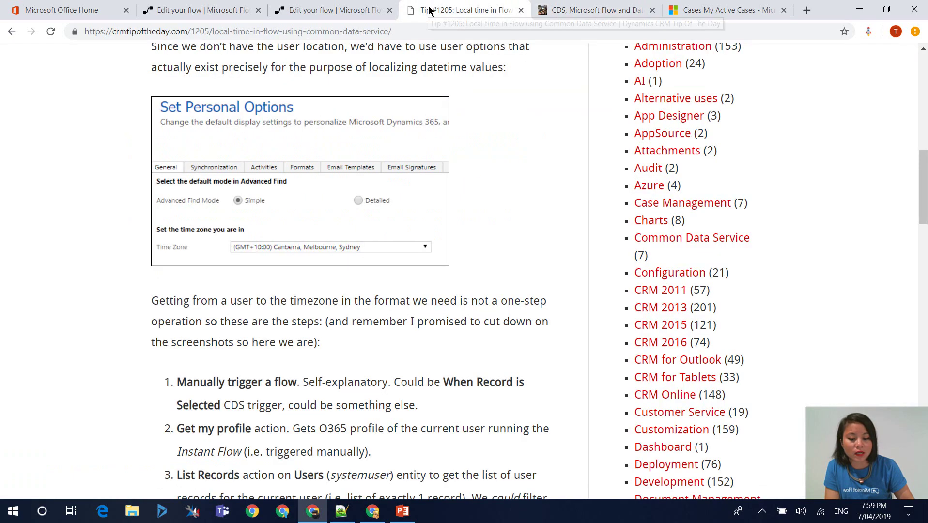
pyautogui.scroll(-4, 499, 156)
pyautogui.scroll(-5, 499, 155)
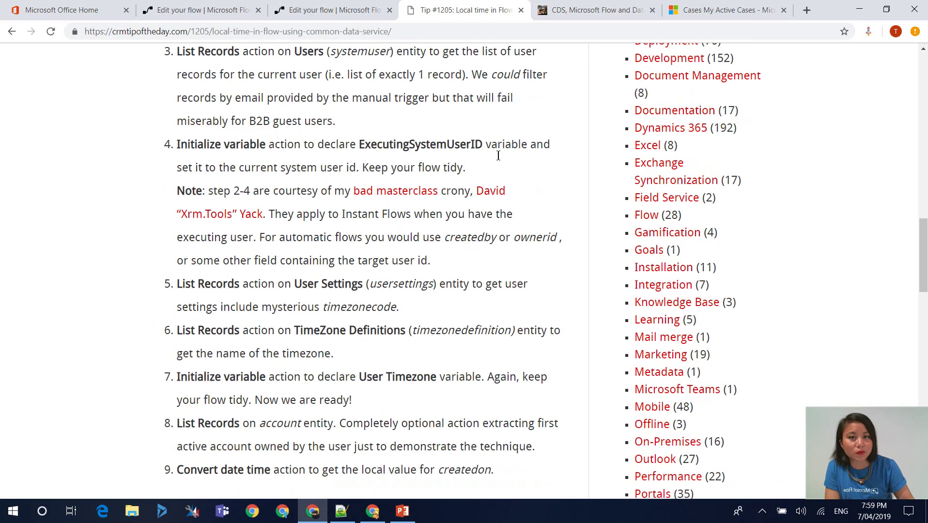
# Step: Look over the Get Timezone (CDS) flow, then switch to the Enter Date flow
pyautogui.click(339, 16)
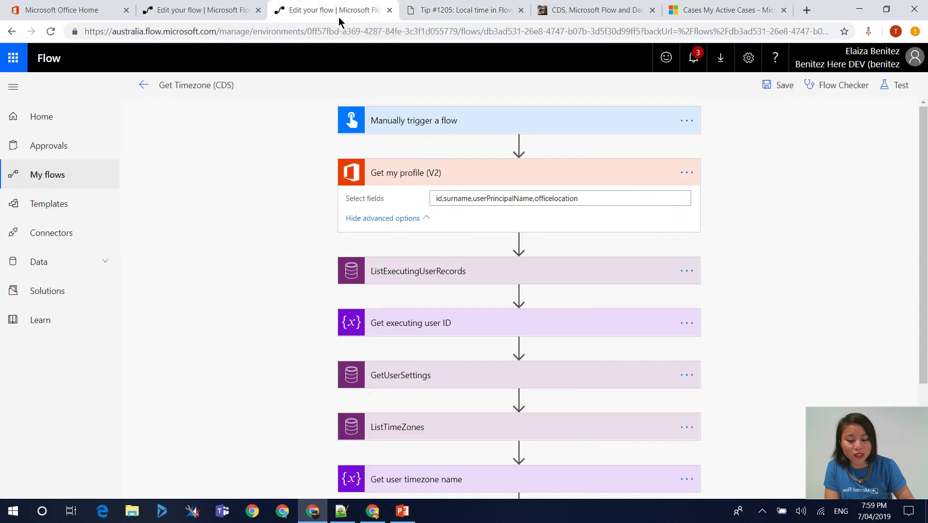
pyautogui.scroll(-1, 295, 199)
pyautogui.scroll(1, 295, 198)
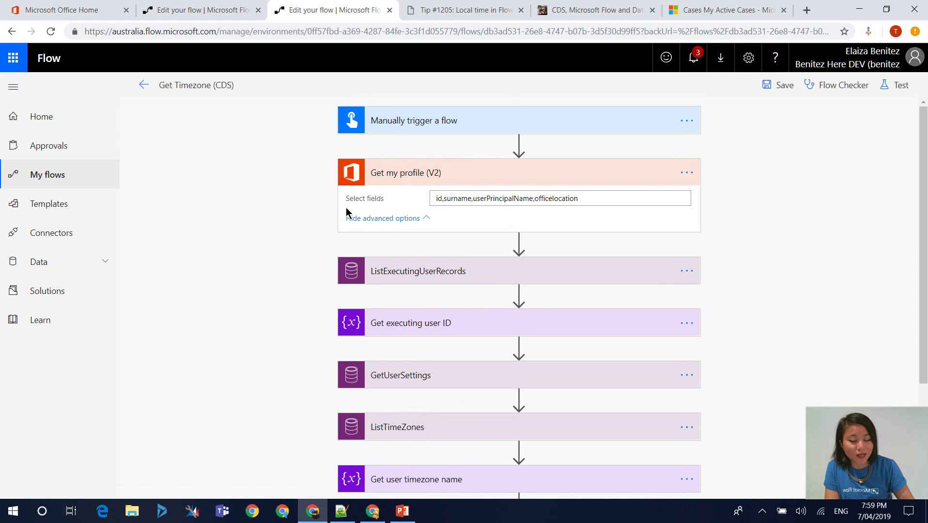
pyautogui.scroll(-2, 342, 282)
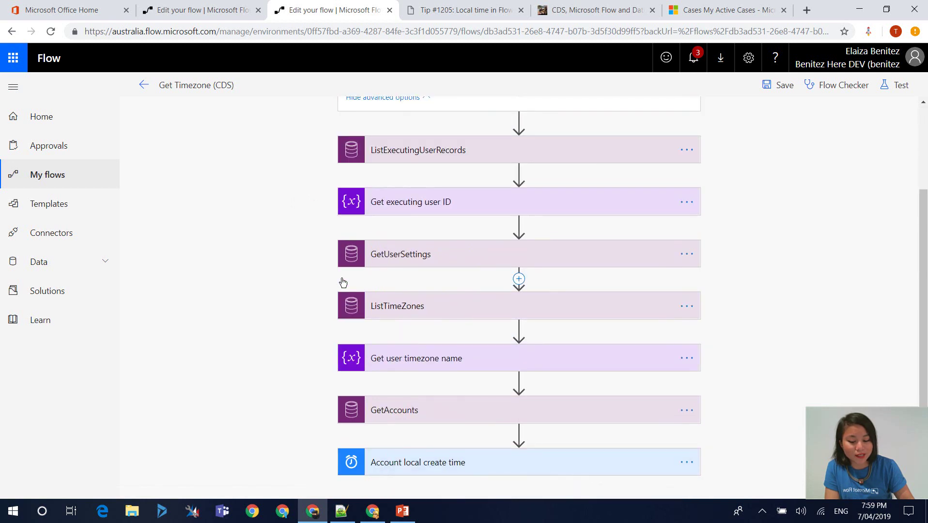
pyautogui.click(204, 12)
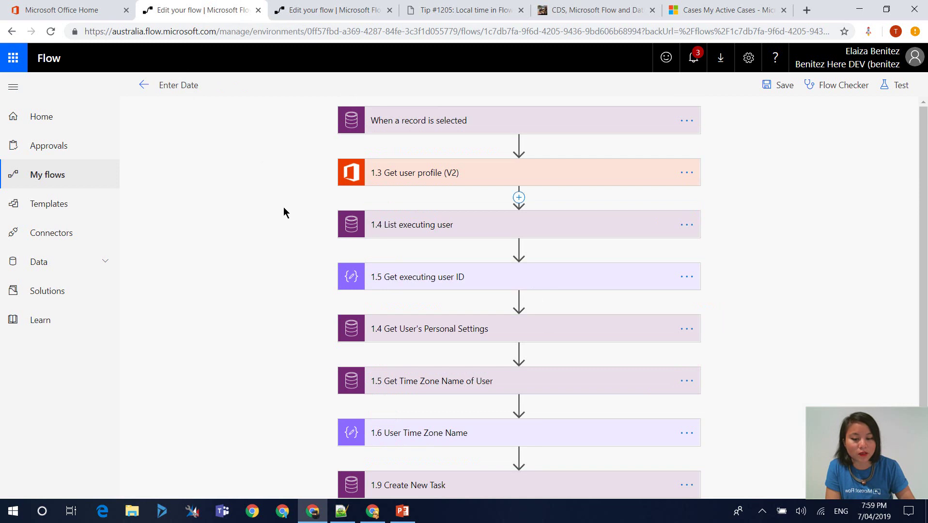
# Step: Add a Compose action directly after the Enter Date trigger
pyautogui.click(386, 122)
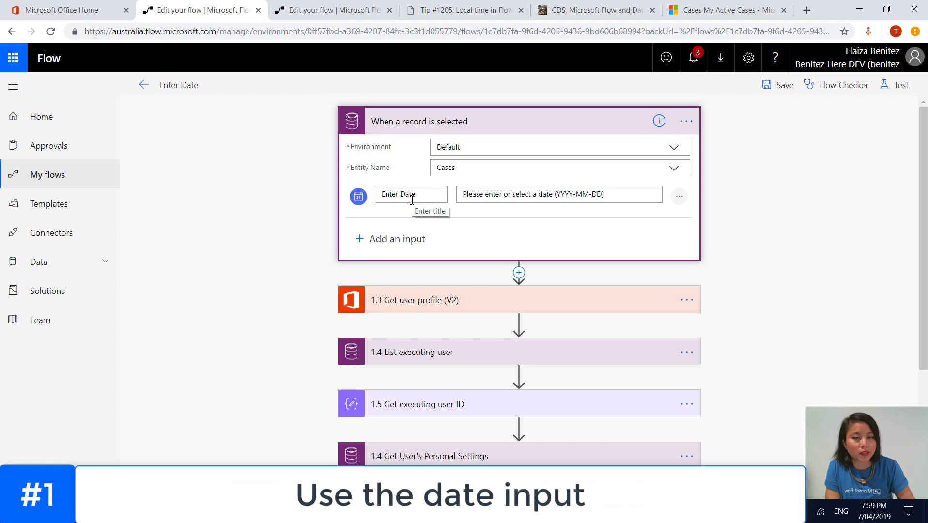
pyautogui.click(519, 272)
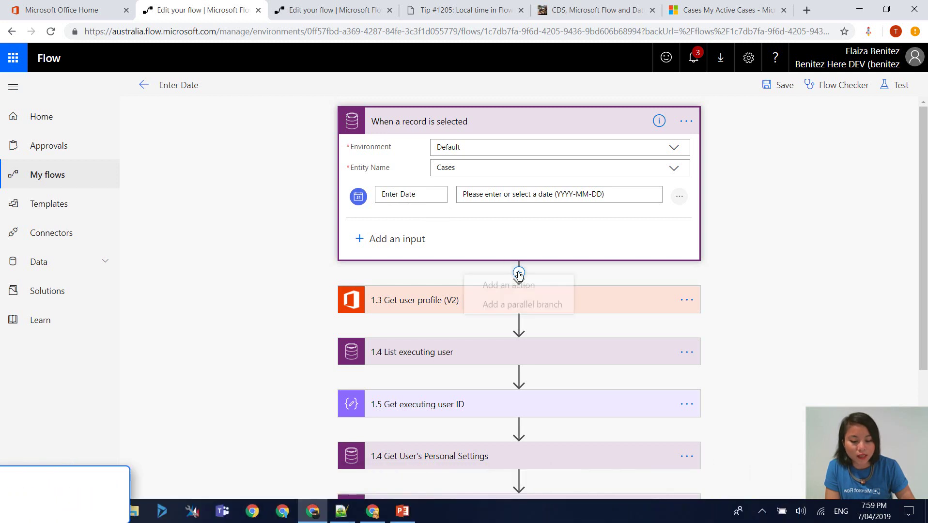
pyautogui.click(517, 289)
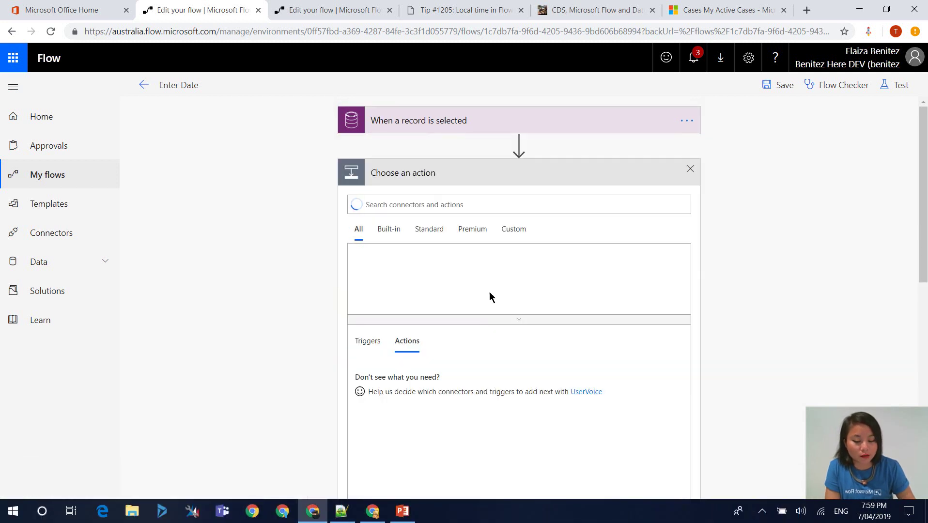
pyautogui.write('Co')
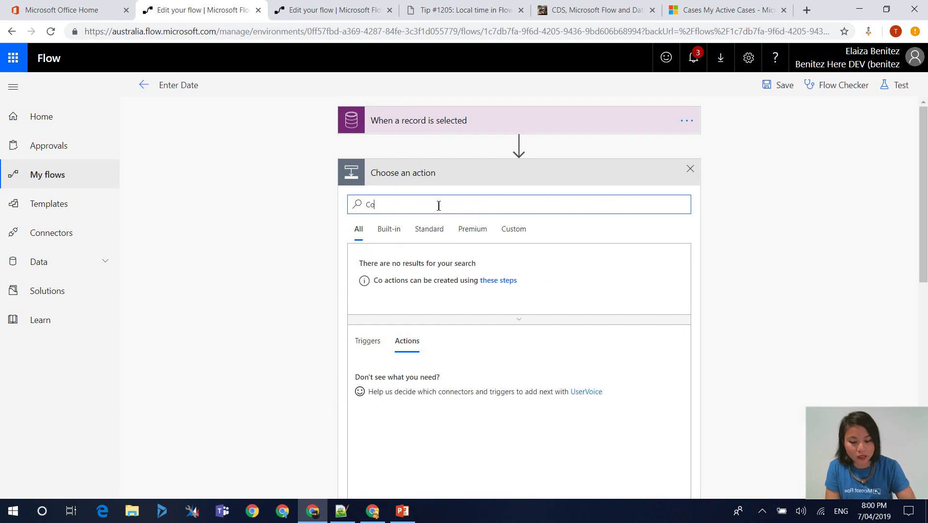
pyautogui.write('mpose')
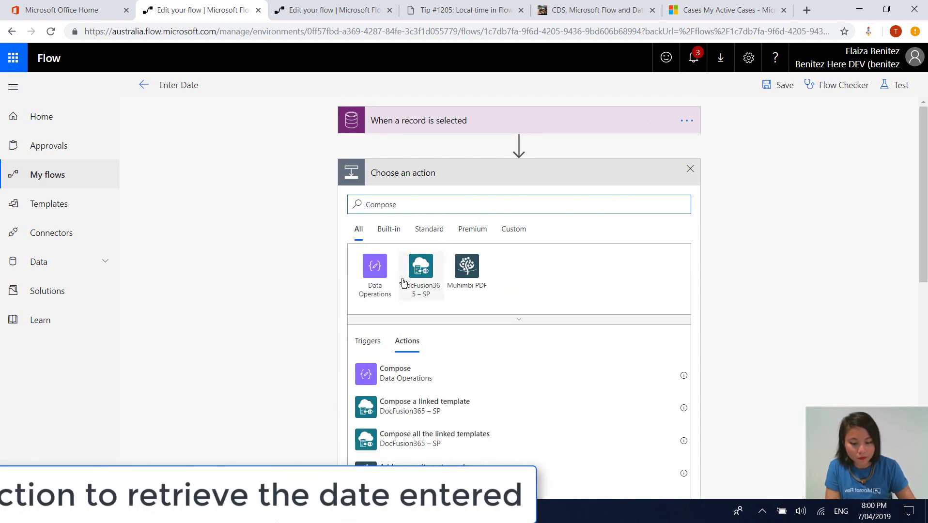
pyautogui.click(396, 374)
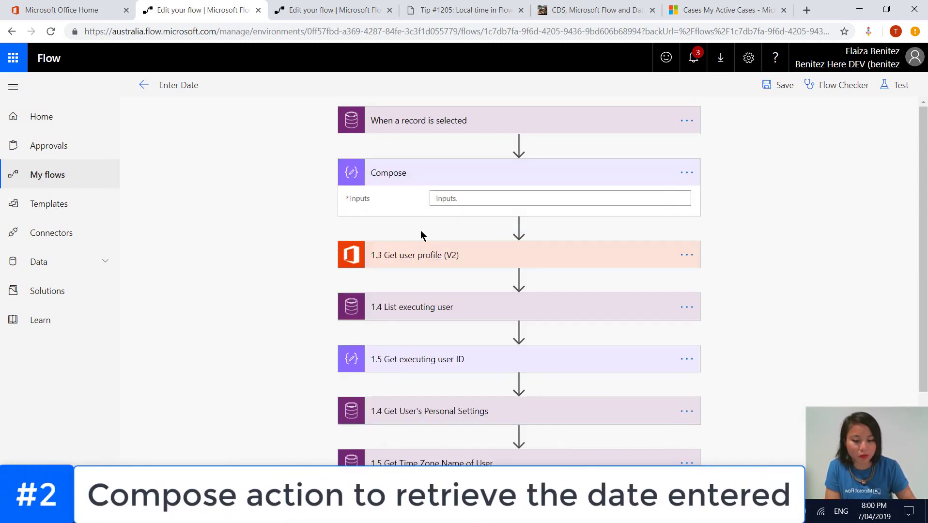
# Step: Rename the Compose step to '1.2 Date input value'
pyautogui.click(692, 180)
pyautogui.click(714, 171)
pyautogui.write('1')
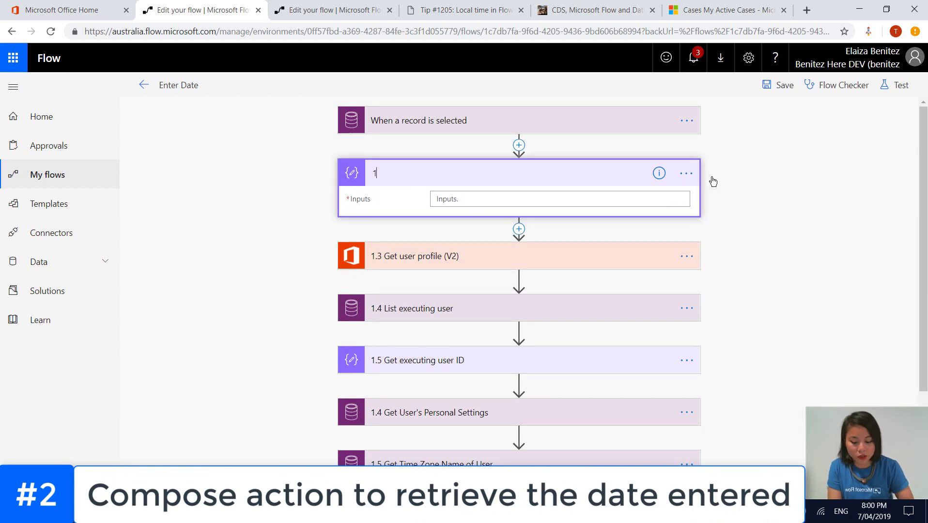
pyautogui.write('.2 Date inpute')
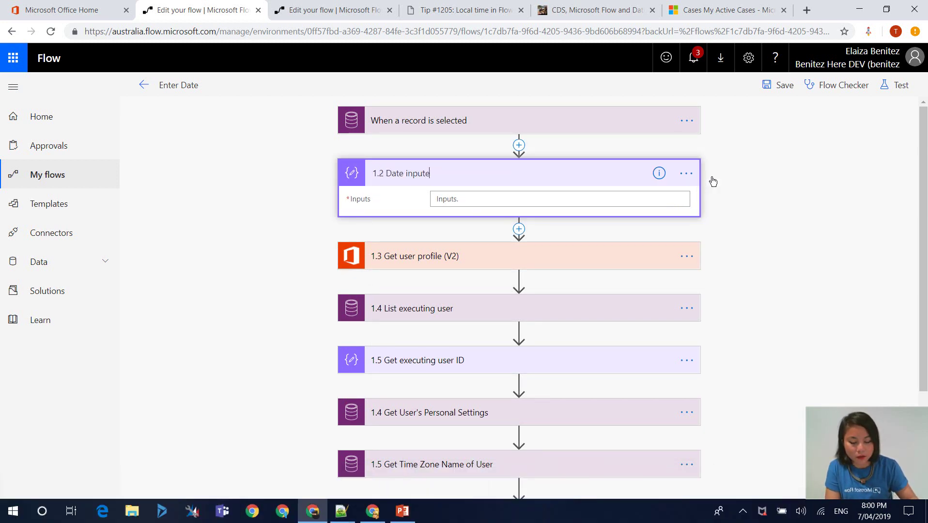
pyautogui.press('BackSpace')
pyautogui.write('value')
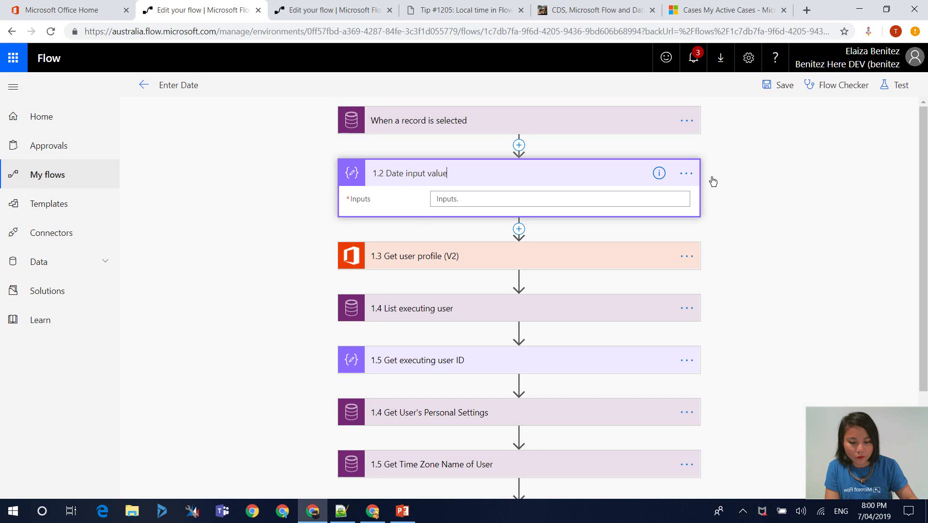
# Step: Fill the step's Inputs with the trigger's Enter Date dynamic value
pyautogui.click(581, 196)
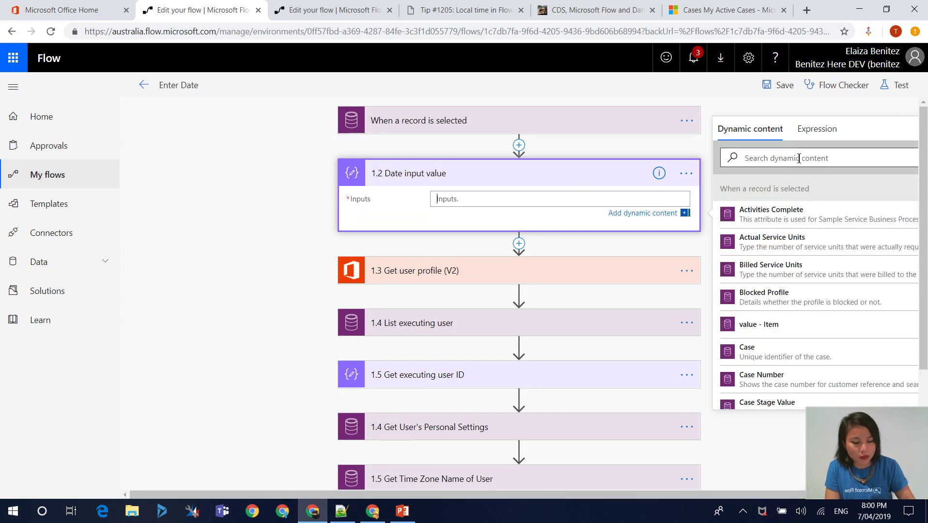
pyautogui.write('enter')
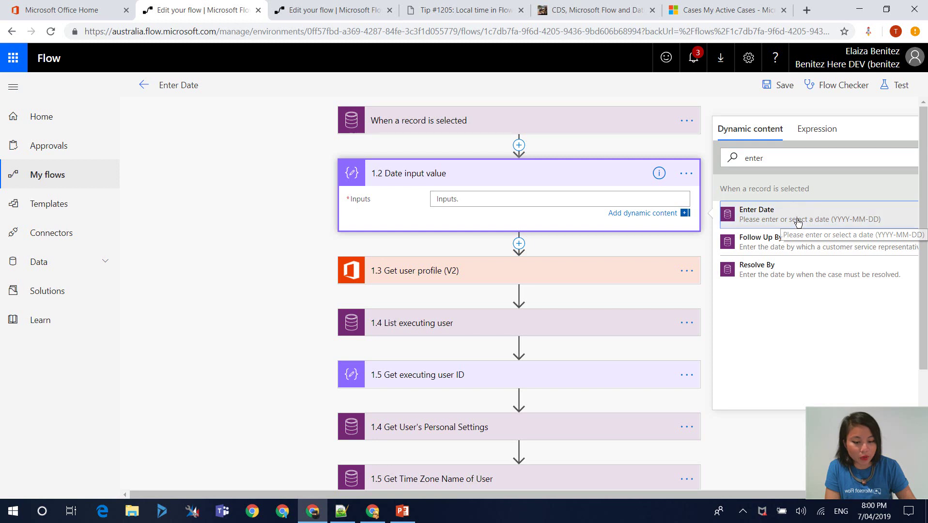
pyautogui.click(798, 222)
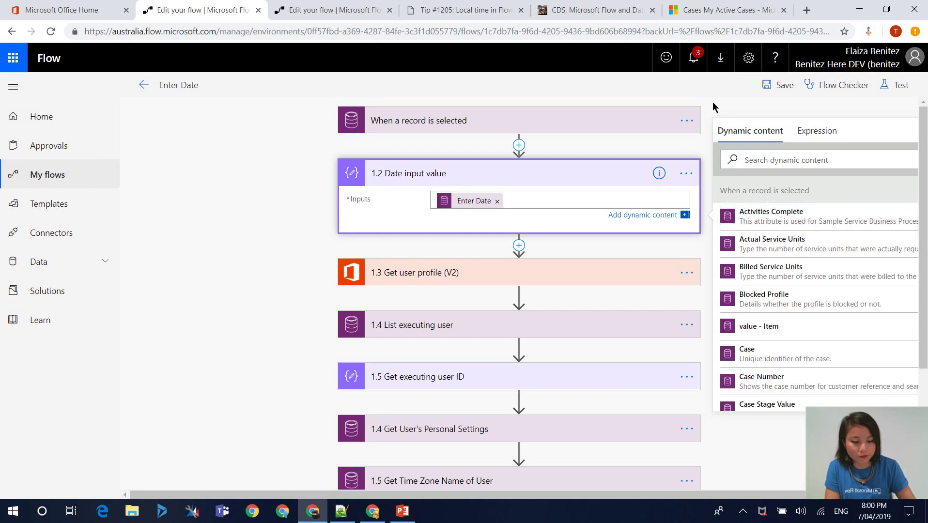
pyautogui.click(575, 151)
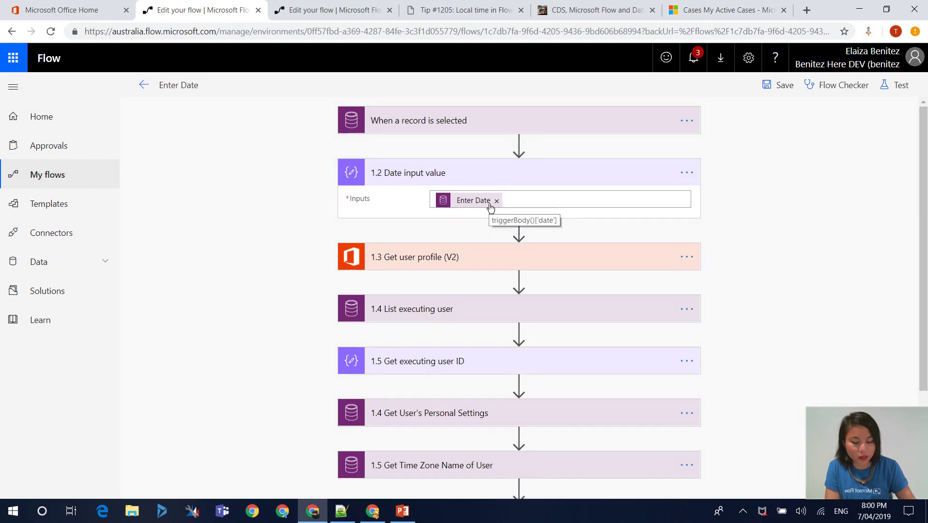
pyautogui.scroll(-1, 489, 205)
pyautogui.scroll(-1, 488, 208)
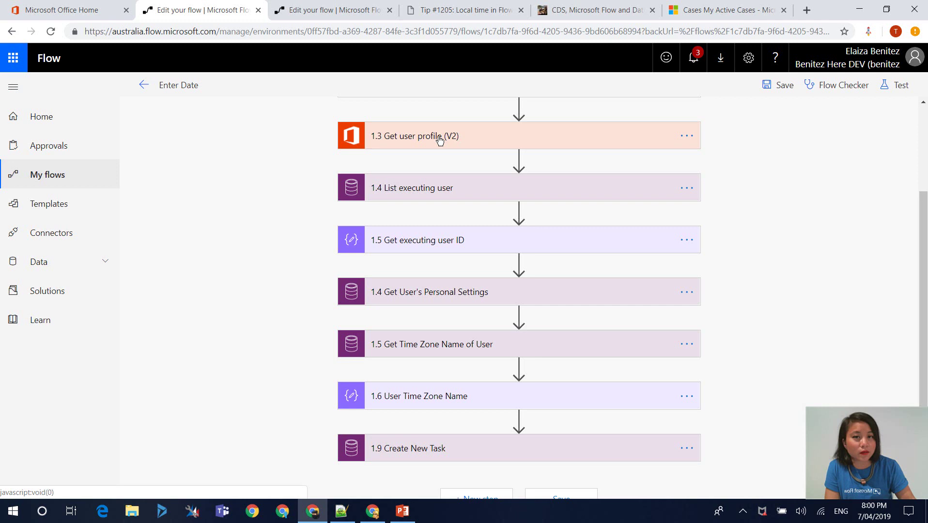
pyautogui.click(326, 12)
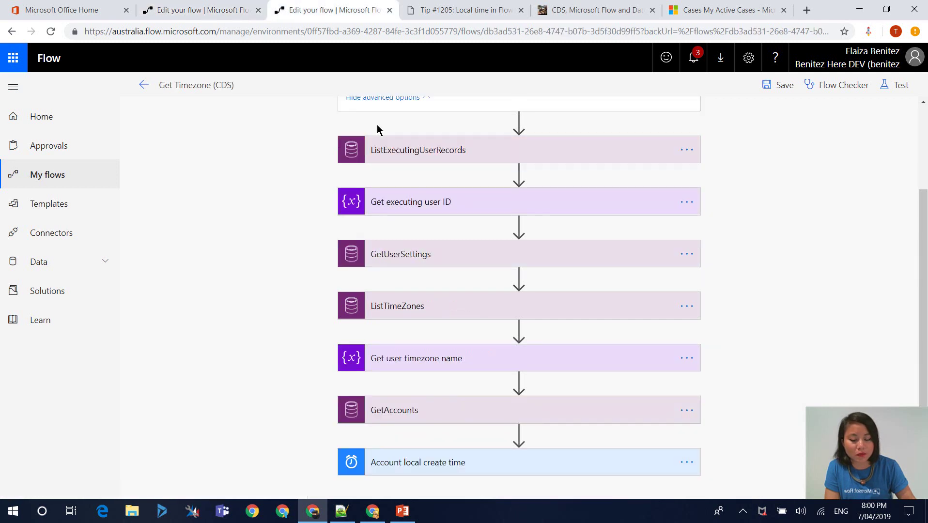
pyautogui.scroll(3, 296, 203)
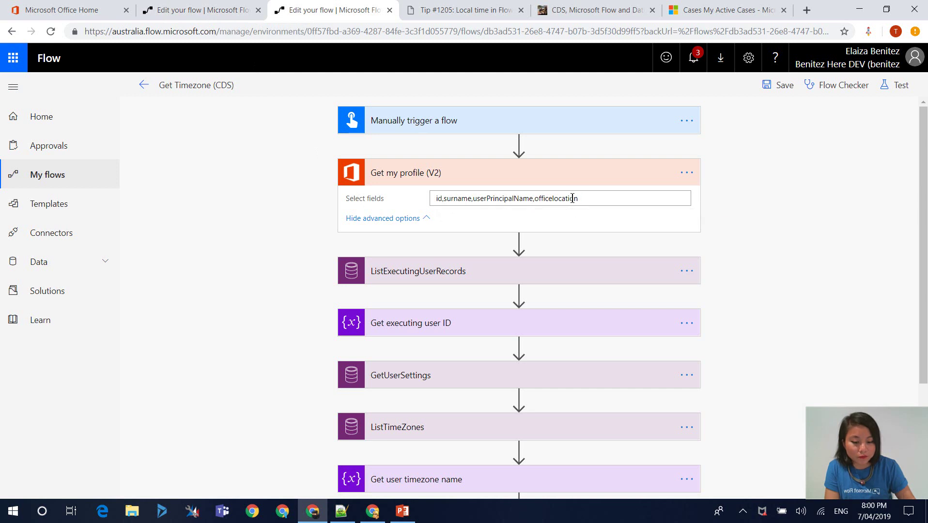
pyautogui.click(193, 18)
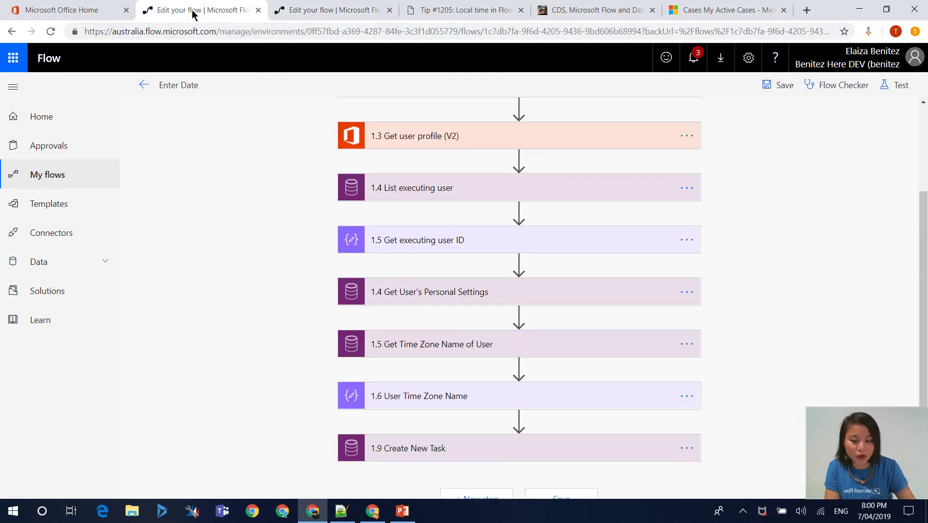
# Step: Expand 1.3 Get user profile (V2) and 1.4 List executing user, revealing its filter query and Top Count 1
pyautogui.click(411, 146)
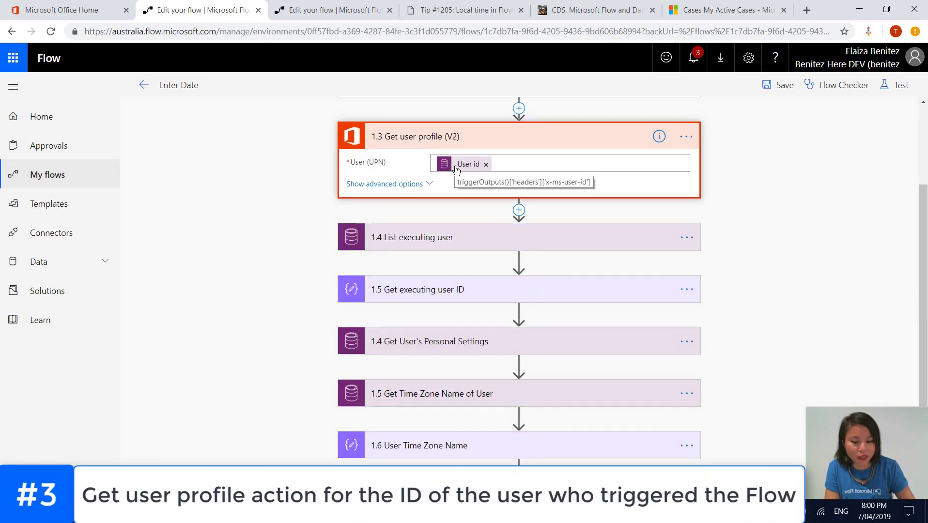
pyautogui.scroll(3, 495, 241)
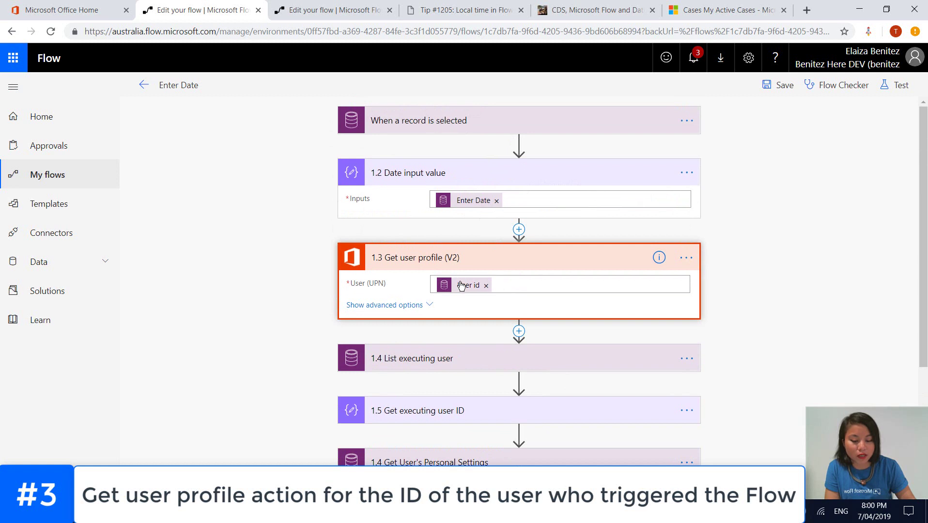
pyautogui.moveTo(461, 286)
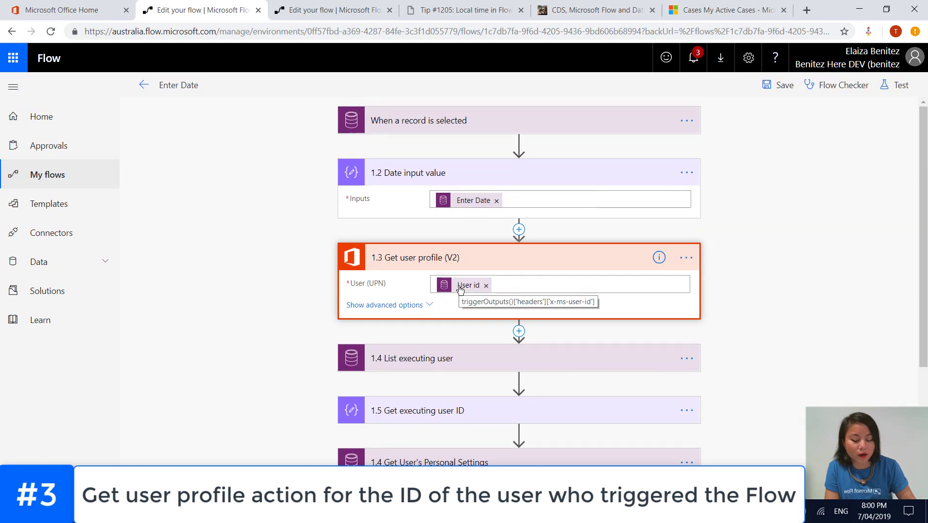
pyautogui.scroll(-3, 456, 289)
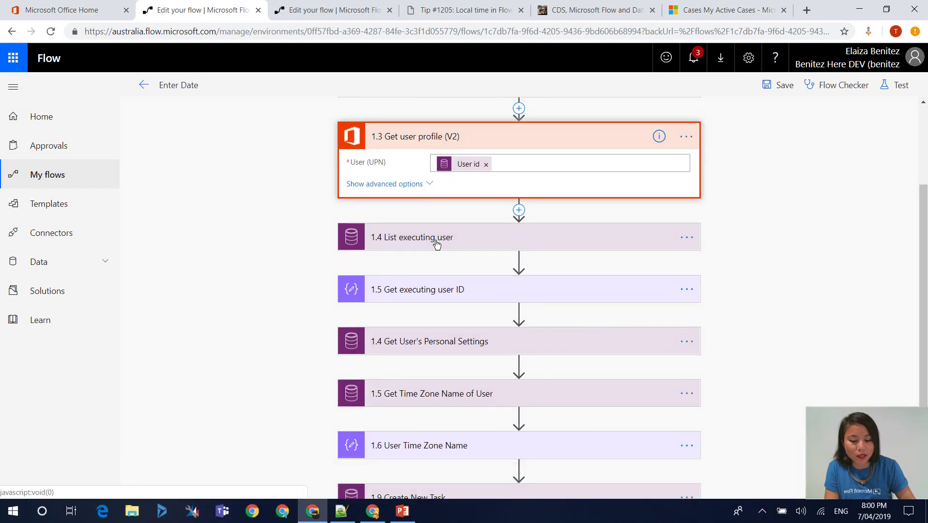
pyautogui.click(436, 244)
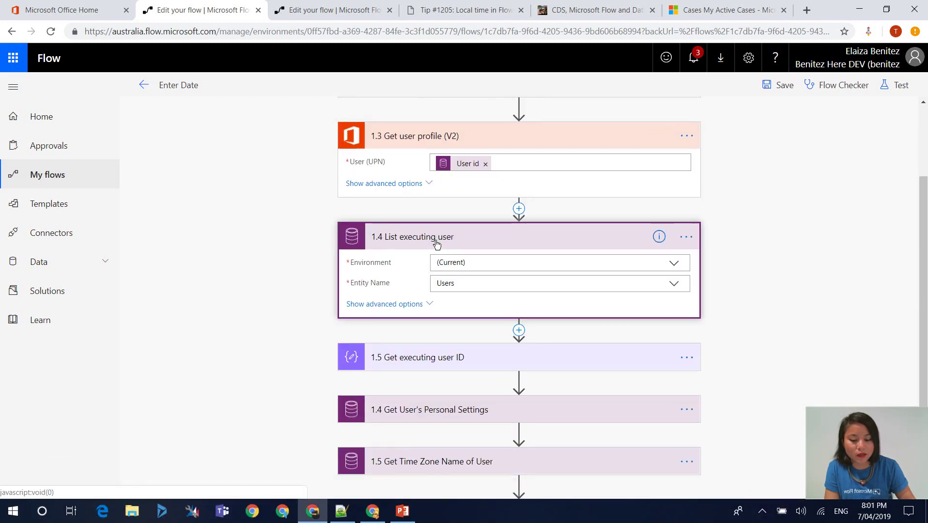
pyautogui.click(433, 305)
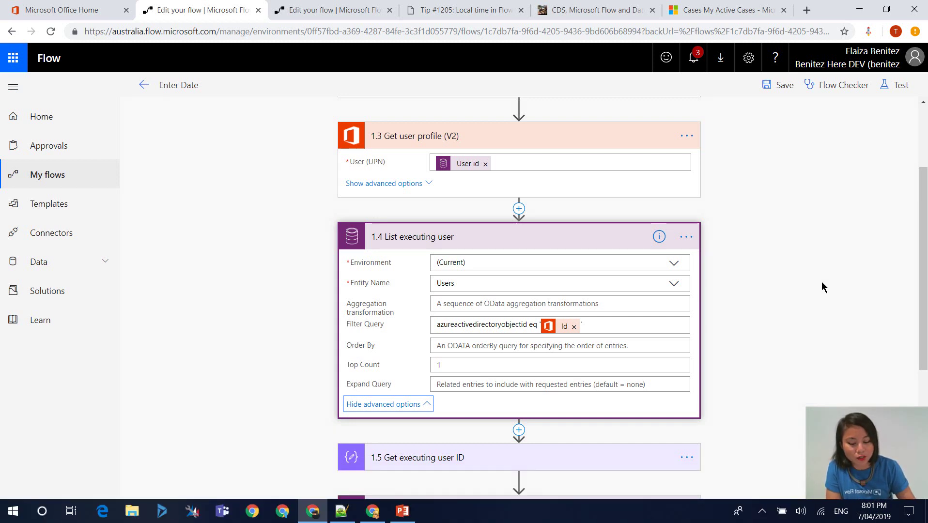
pyautogui.moveTo(341, 511)
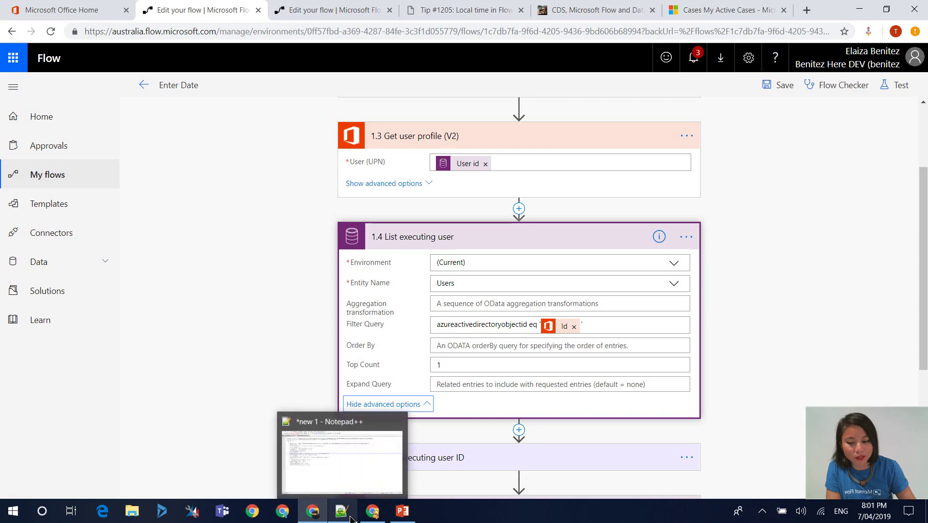
pyautogui.click(345, 484)
pyautogui.click(154, 49)
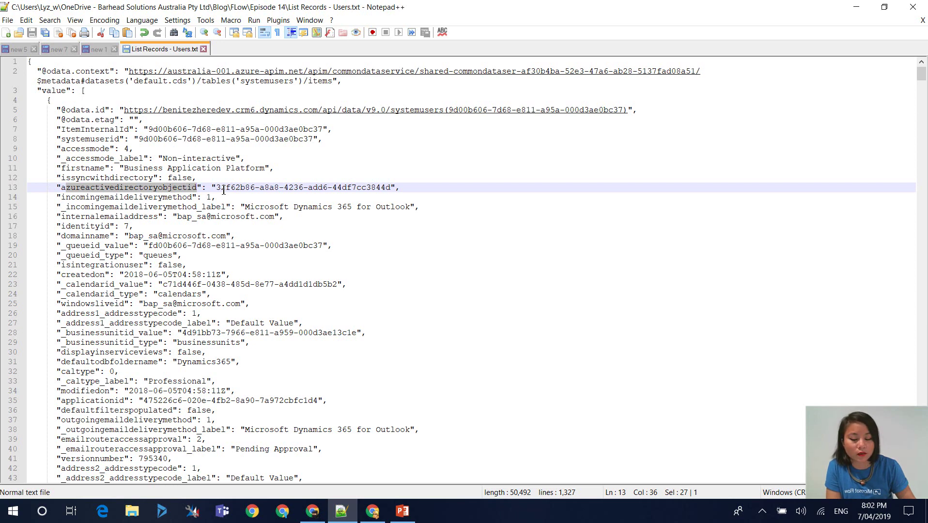
pyautogui.click(857, 6)
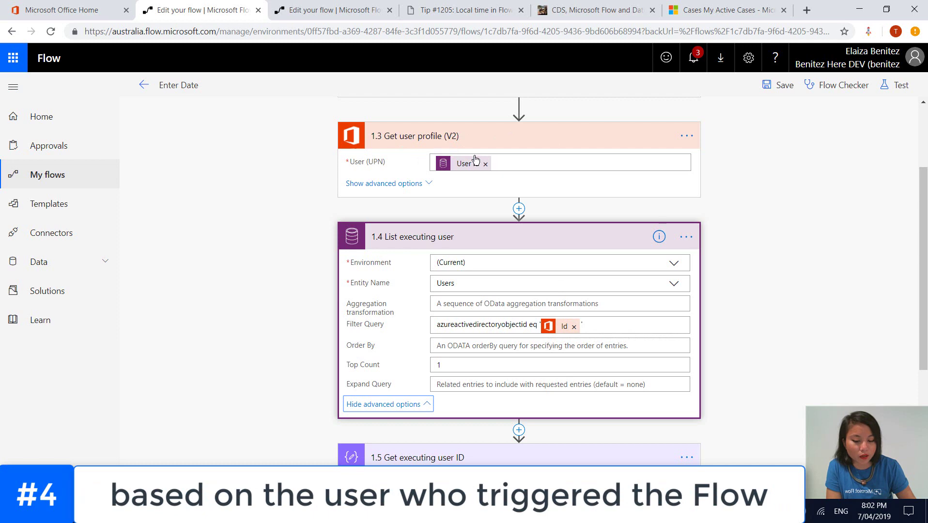
# Step: Append .systemuserid to the first(...) expression in 1.5 Get executing user ID
pyautogui.scroll(-4, 741, 305)
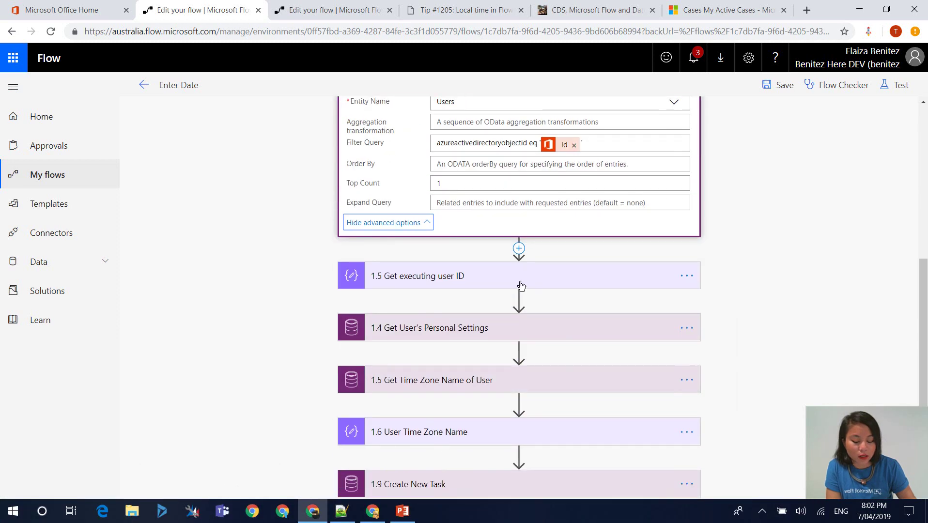
pyautogui.click(499, 280)
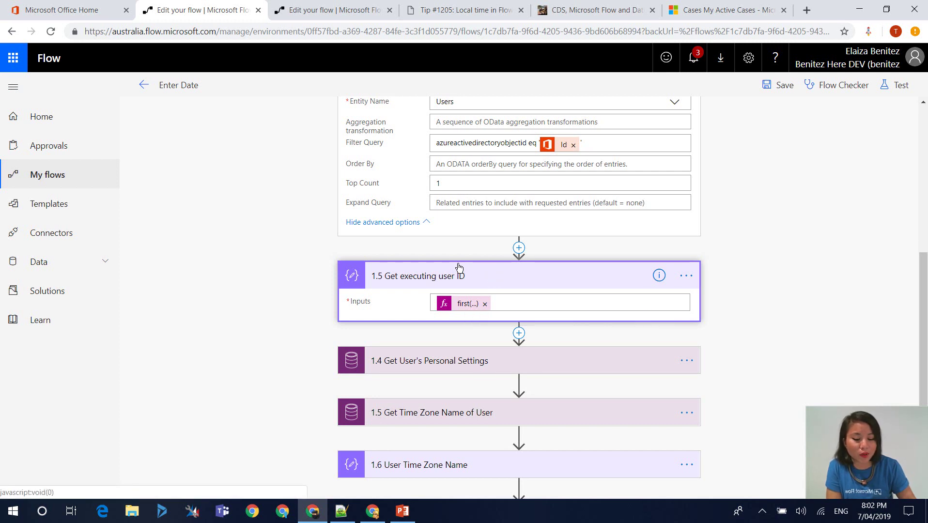
pyautogui.click(468, 305)
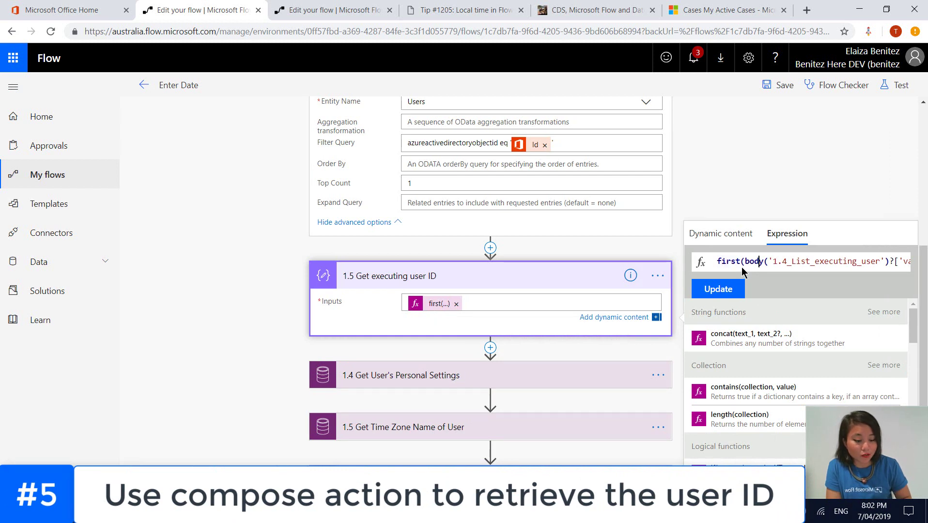
pyautogui.press('Right')
pyautogui.press('Right')
pyautogui.press('Right')
pyautogui.press('Right')
pyautogui.press('Right')
pyautogui.press('Right')
pyautogui.press('Right')
pyautogui.press('Right')
pyautogui.press('Right')
pyautogui.press('Right')
pyautogui.press('Right')
pyautogui.press('Right')
pyautogui.press('Right')
pyautogui.press('Right')
pyautogui.press('Right')
pyautogui.press('Right')
pyautogui.press('Right')
pyautogui.press('Right')
pyautogui.press('Right')
pyautogui.press('Right')
pyautogui.press('Right')
pyautogui.press('Right')
pyautogui.press('Right')
pyautogui.press('Right')
pyautogui.press('Right')
pyautogui.write('.systemuserid')
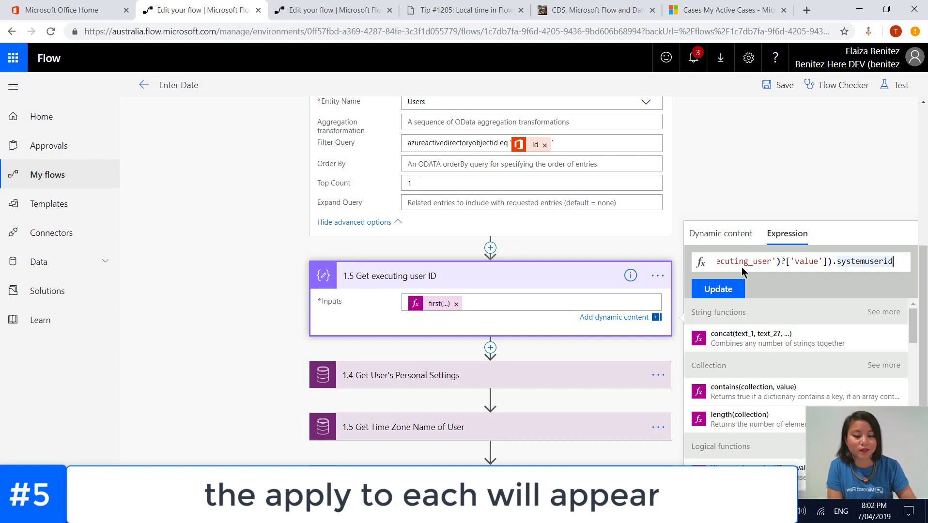
pyautogui.scroll(5, 384, 324)
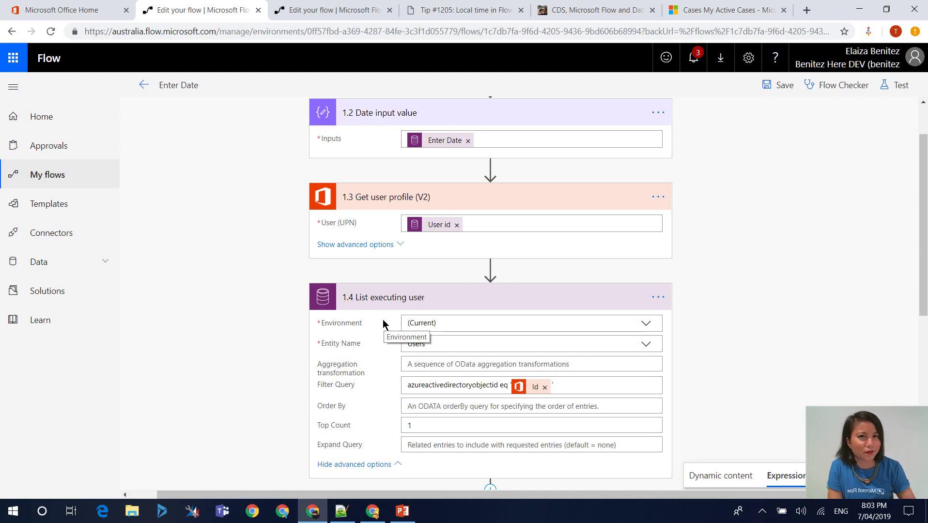
pyautogui.scroll(-6, 776, 377)
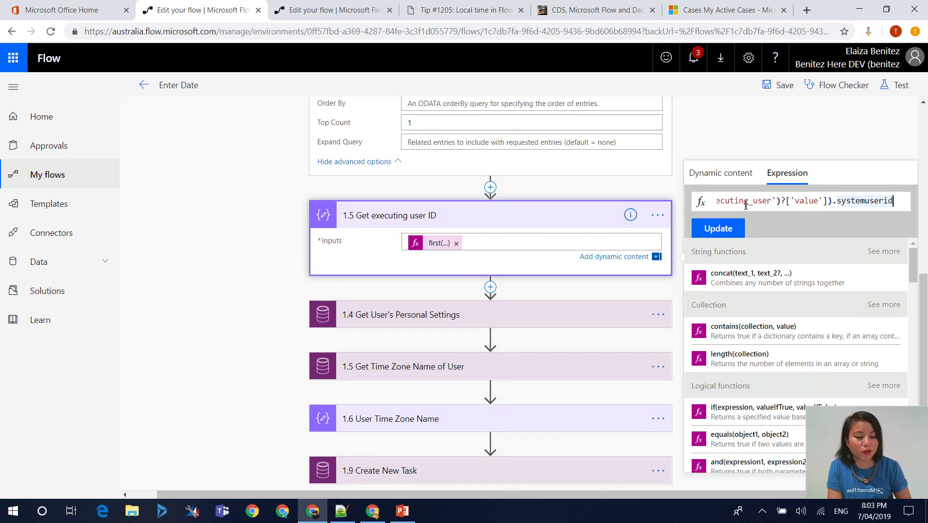
pyautogui.press('Left')
pyautogui.press('Left')
pyautogui.press('Left')
pyautogui.press('Left')
pyautogui.press('Left')
pyautogui.press('Left')
pyautogui.press('Left')
pyautogui.press('Left')
pyautogui.press('Left')
pyautogui.press('Left')
pyautogui.press('Left')
pyautogui.press('Left')
pyautogui.press('Left')
pyautogui.press('Left')
pyautogui.press('Left')
pyautogui.press('Left')
pyautogui.press('Left')
pyautogui.press('Left')
pyautogui.press('Left')
pyautogui.press('Left')
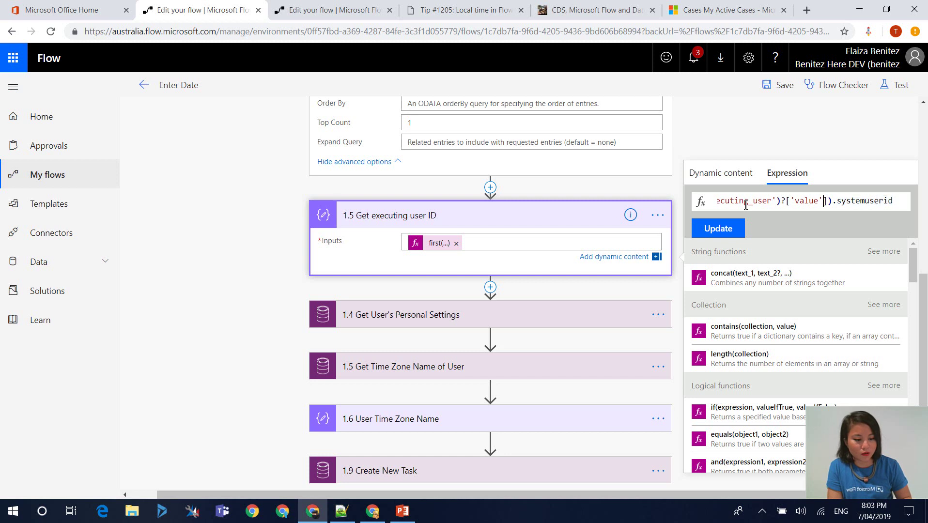
pyautogui.press('Right')
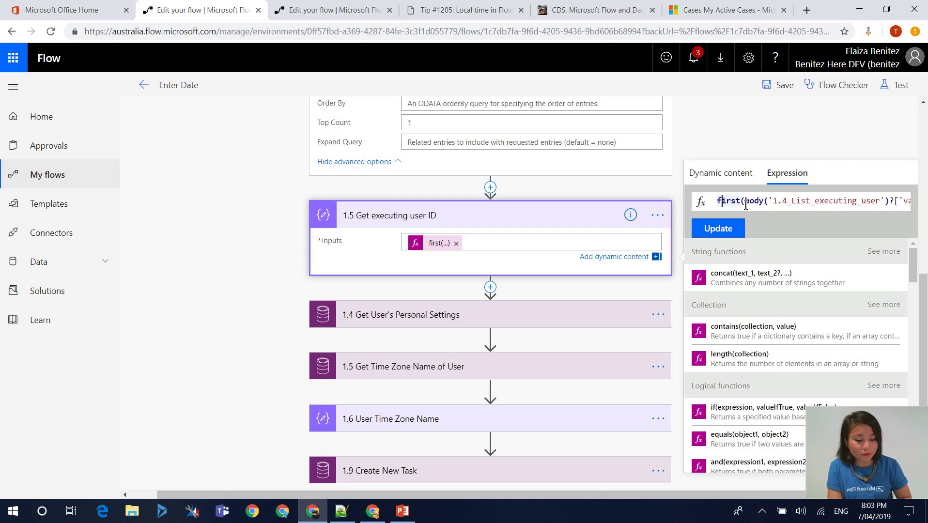
pyautogui.press('Right')
pyautogui.press('Right')
pyautogui.press('Right')
pyautogui.press('Right')
pyautogui.press('Right')
pyautogui.press('Right')
pyautogui.press('Right')
pyautogui.press('Right')
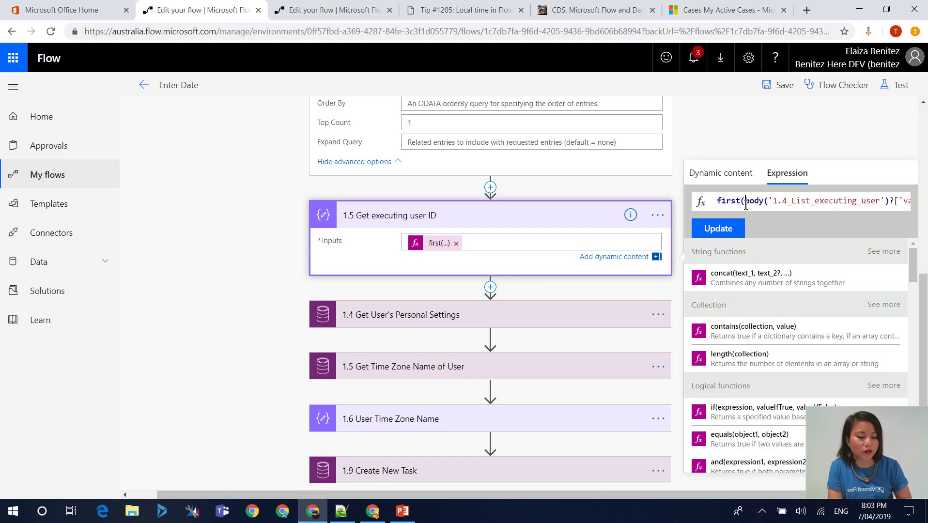
pyautogui.press('Right')
pyautogui.press('Right')
pyautogui.press('Right')
pyautogui.press('Right')
pyautogui.press('Right')
pyautogui.press('Right')
pyautogui.press('Right')
pyautogui.press('Right')
pyautogui.press('Right')
pyautogui.press('Right')
pyautogui.press('Right')
pyautogui.press('Right')
pyautogui.press('Right')
pyautogui.press('Right')
pyautogui.press('Right')
pyautogui.press('Right')
pyautogui.press('Right')
pyautogui.press('Right')
pyautogui.press('Right')
pyautogui.press('Right')
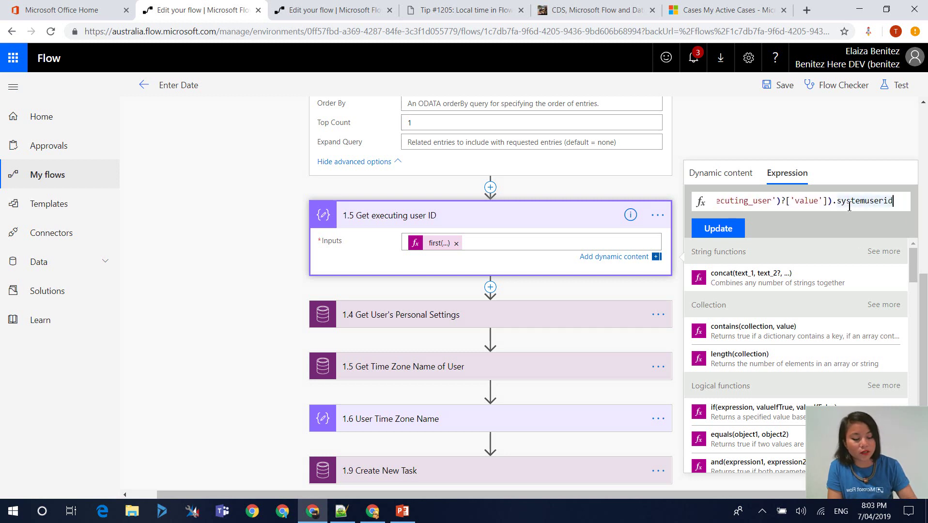
pyautogui.click(760, 138)
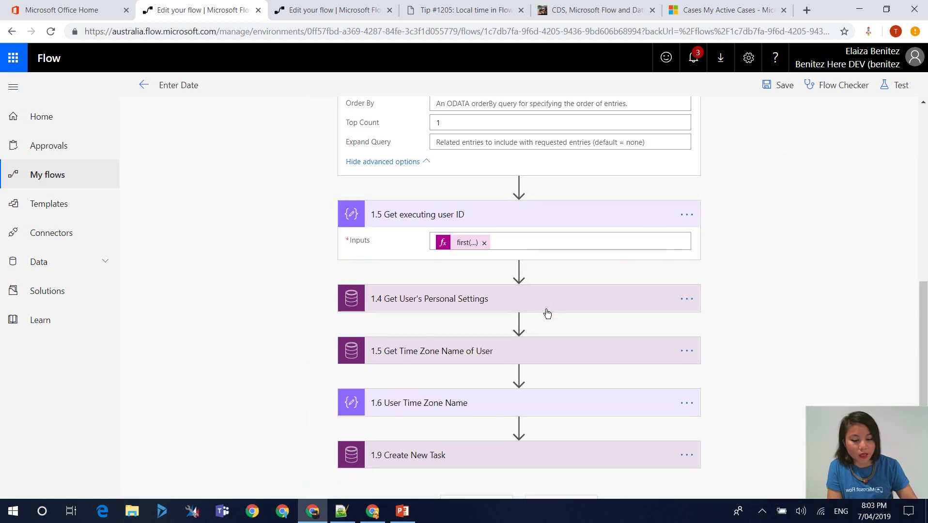
# Step: Expand the 1.5 Get Time Zone Name of User step and reveal its timezonecode Filter Query
pyautogui.click(445, 299)
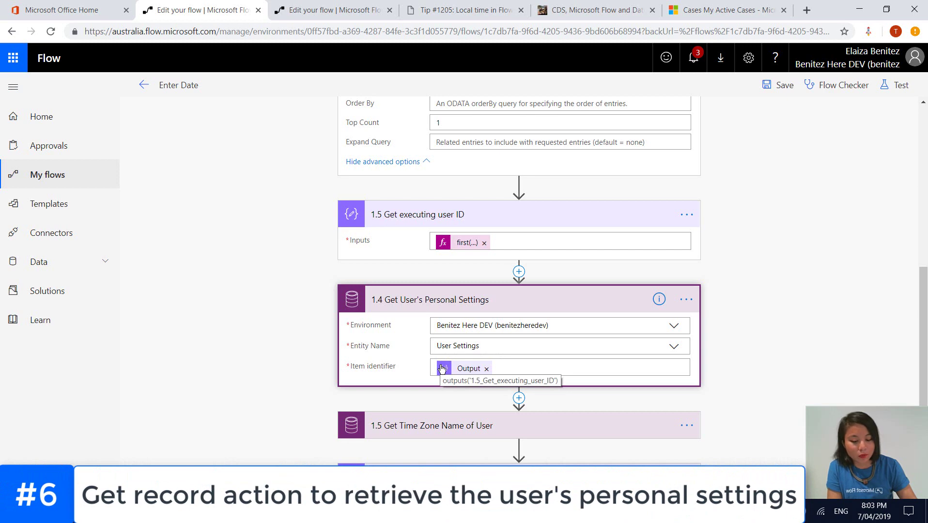
pyautogui.scroll(2, 444, 241)
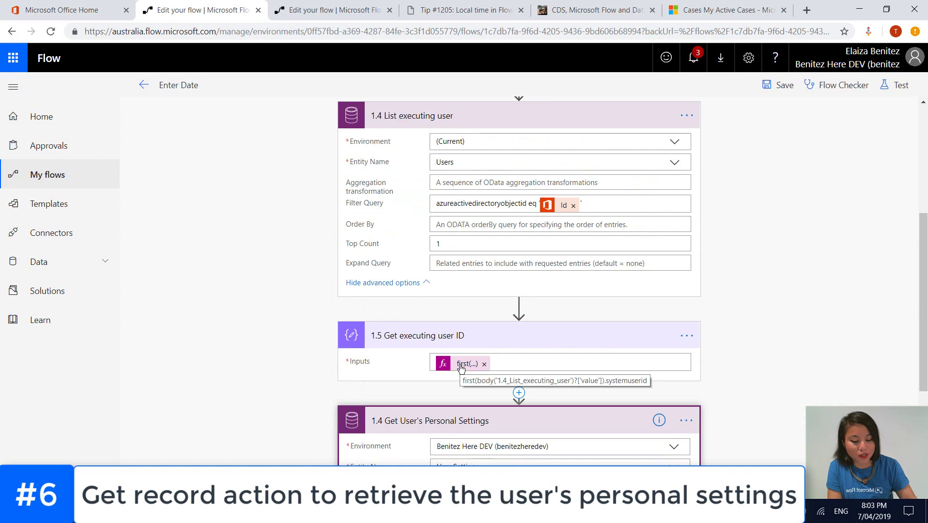
pyautogui.scroll(-1, 461, 371)
pyautogui.scroll(-4, 461, 370)
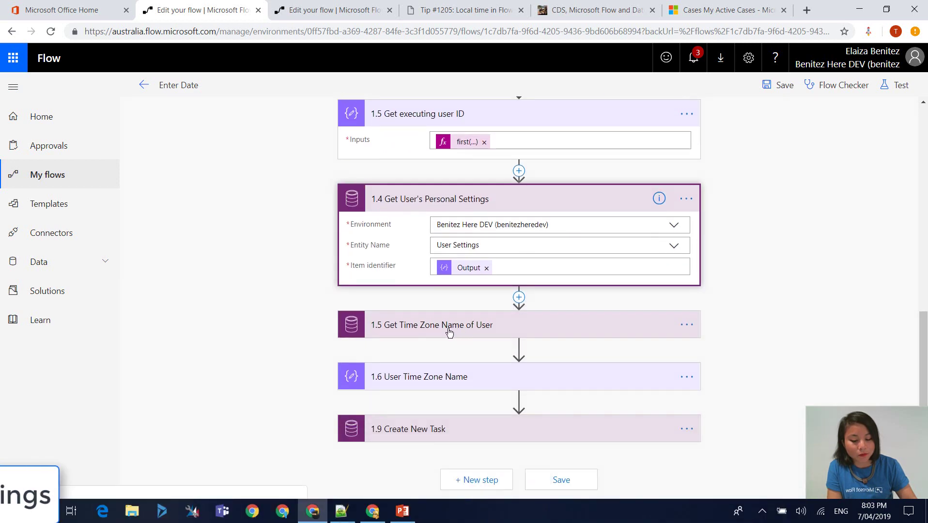
pyautogui.click(450, 334)
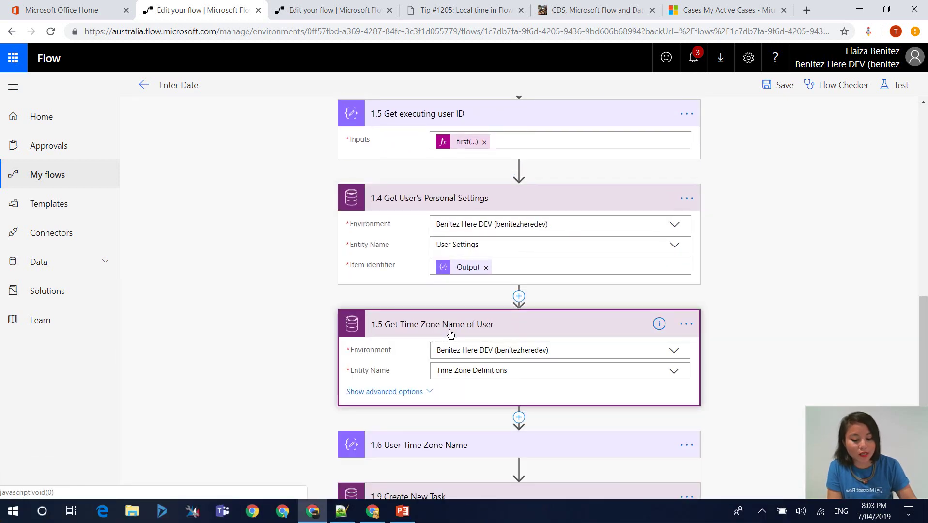
pyautogui.scroll(-1, 450, 333)
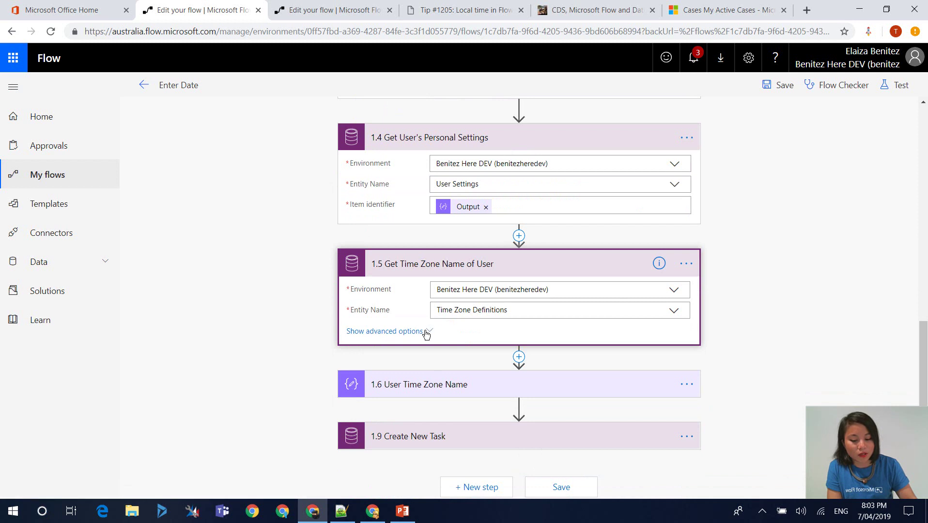
pyautogui.click(426, 333)
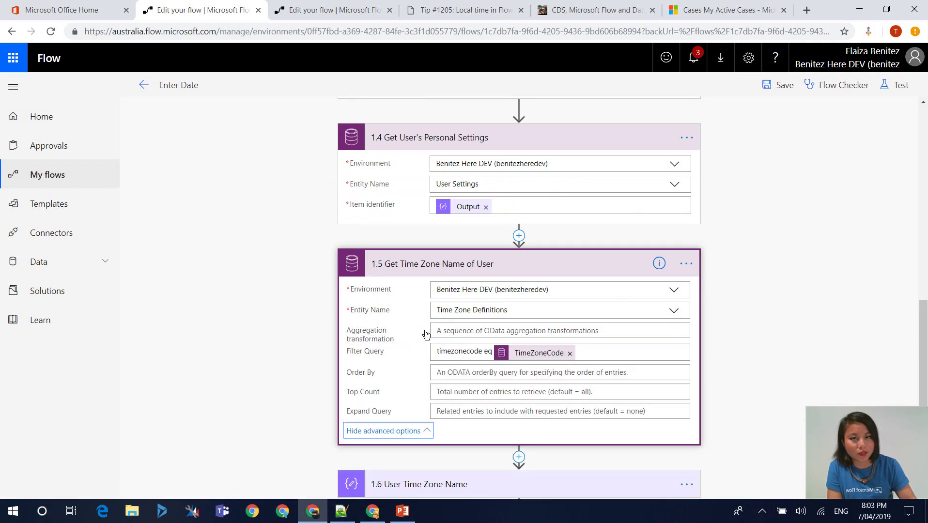
pyautogui.scroll(-1, 268, 370)
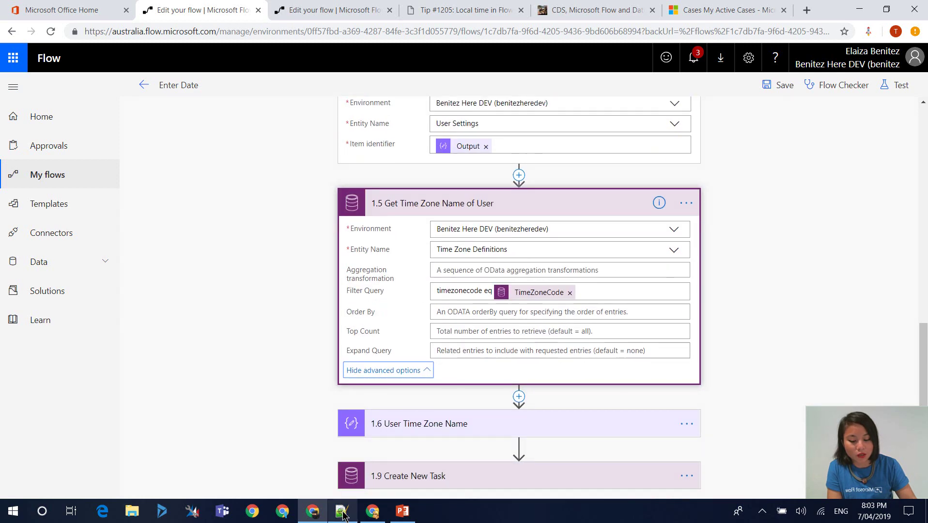
# Step: In Notepad++, open the 'new 7' full time zone list showing AUS Eastern Standard Time, code 255
pyautogui.moveTo(343, 514)
pyautogui.click(346, 463)
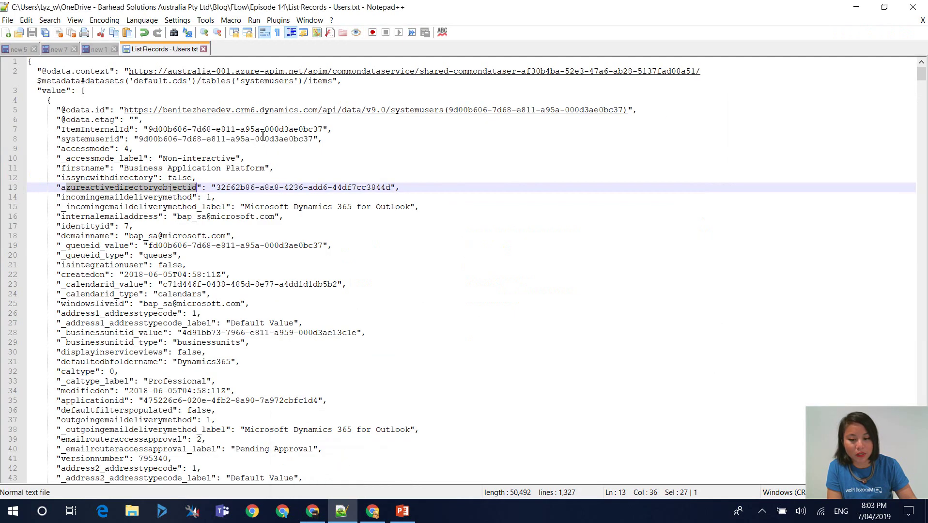
pyautogui.click(92, 47)
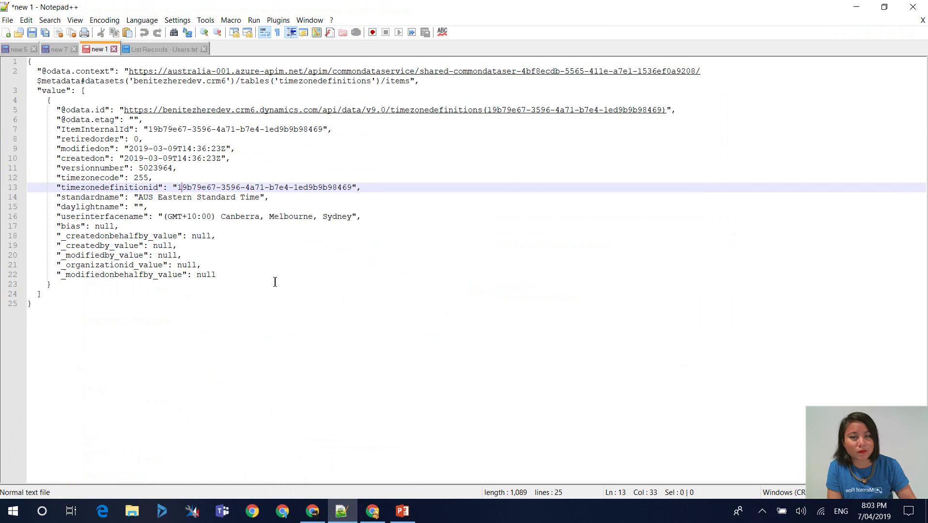
pyautogui.click(59, 49)
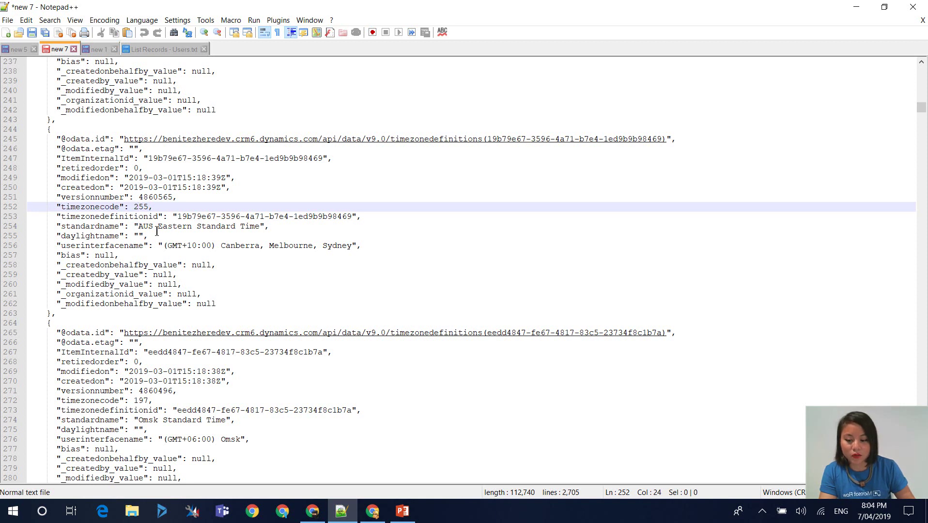
pyautogui.click(856, 6)
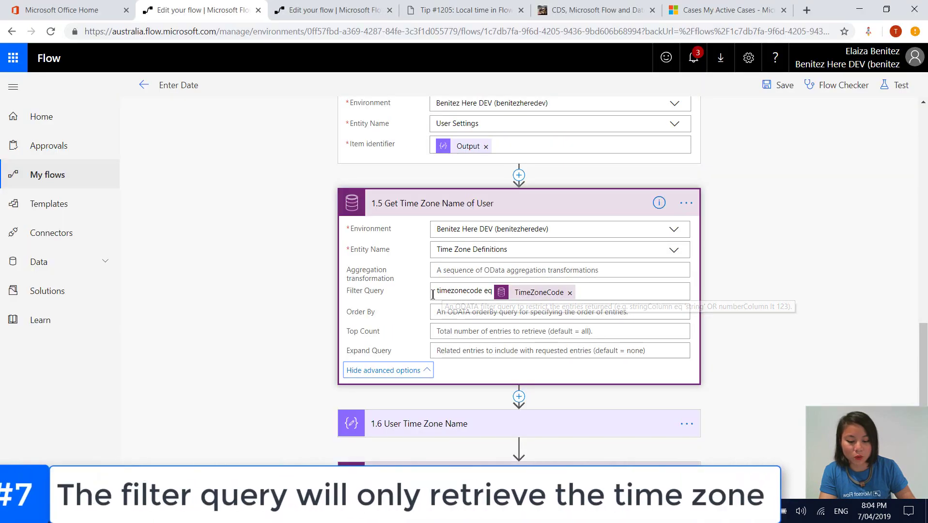
pyautogui.moveTo(541, 297)
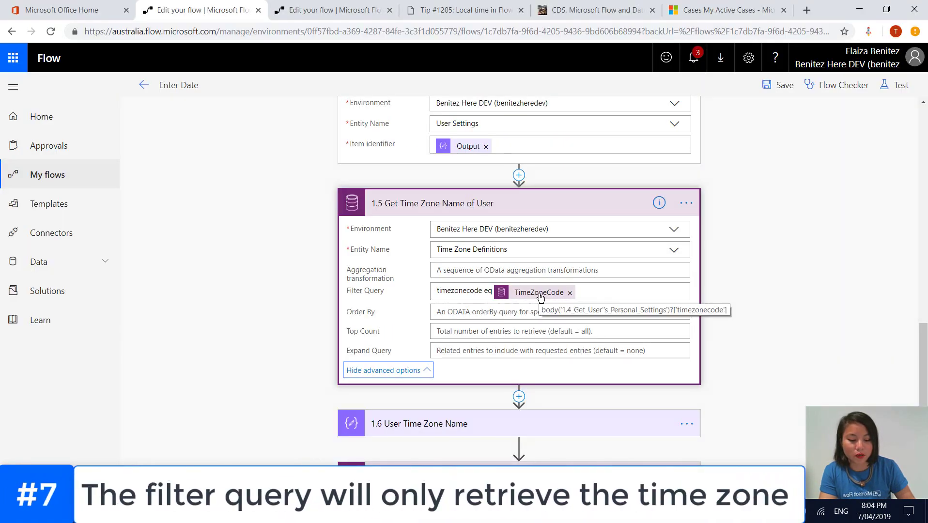
pyautogui.scroll(1, 541, 297)
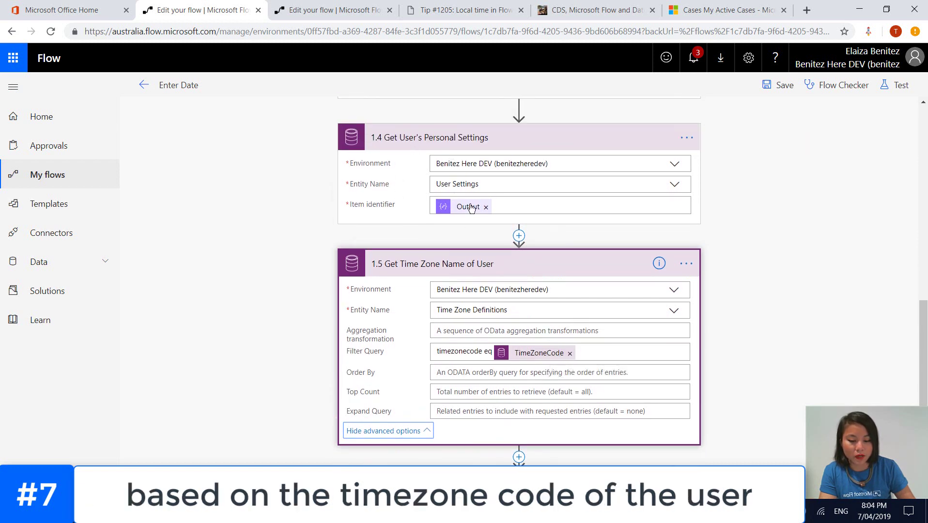
pyautogui.moveTo(524, 362)
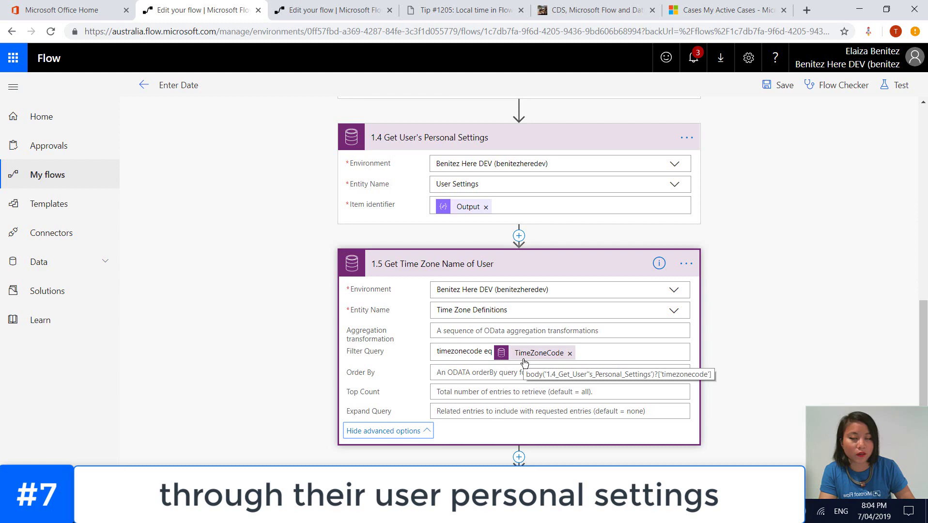
pyautogui.hotkey('alt', 'Tab')
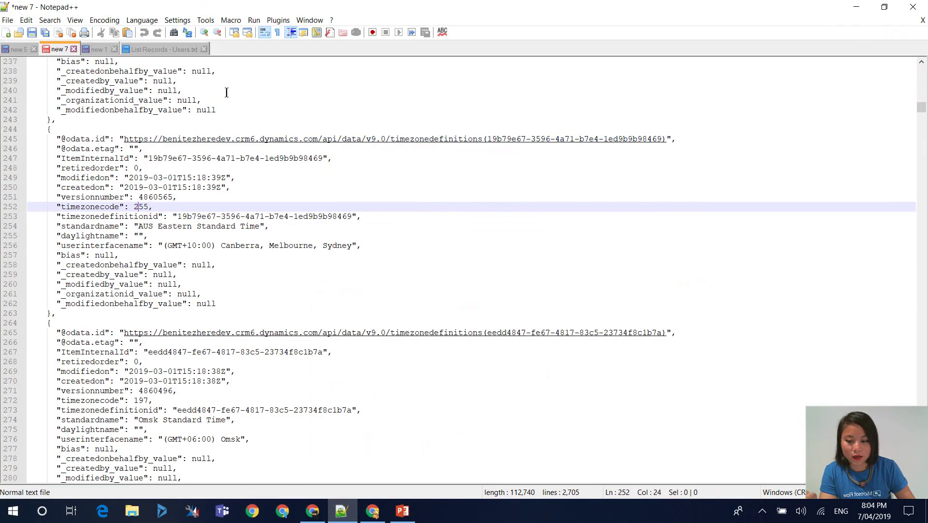
# Step: Switch back to the 'new 1' document with the single timezonecode 255 record
pyautogui.click(102, 50)
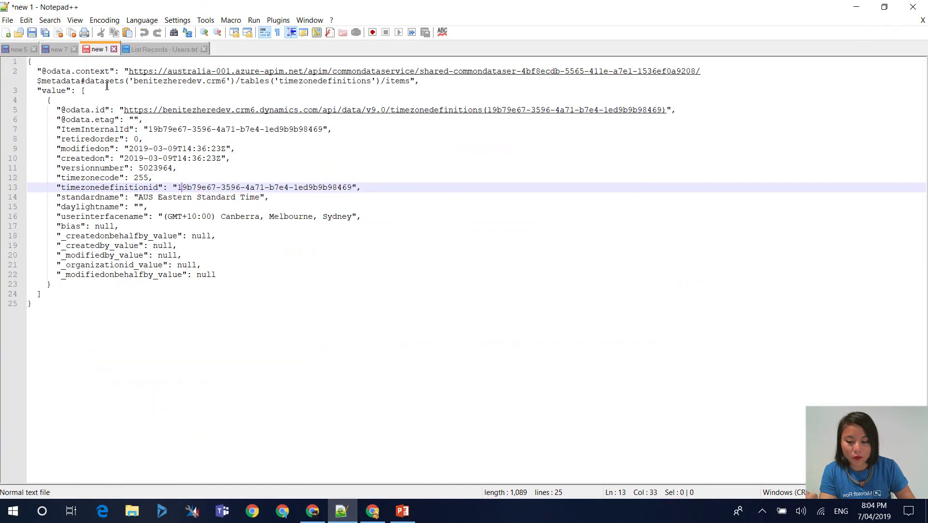
pyautogui.click(187, 297)
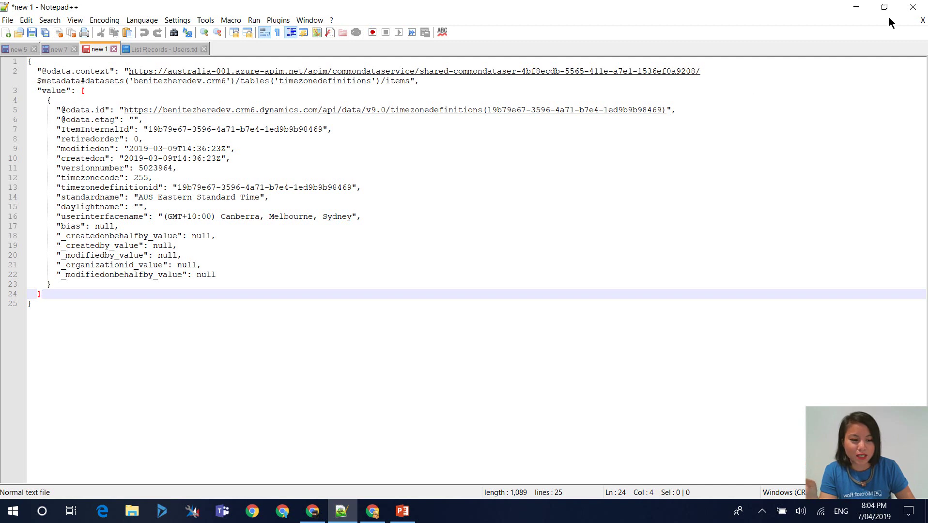
pyautogui.click(857, 8)
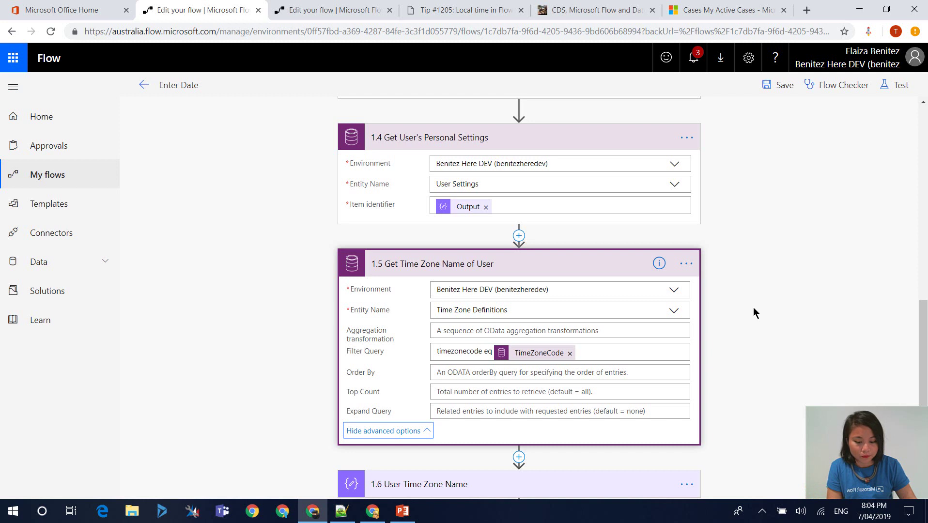
# Step: Expand 1.6 User Time Zone Name and inspect its first(...) expression ending in standardname, unchanged
pyautogui.scroll(-3, 755, 311)
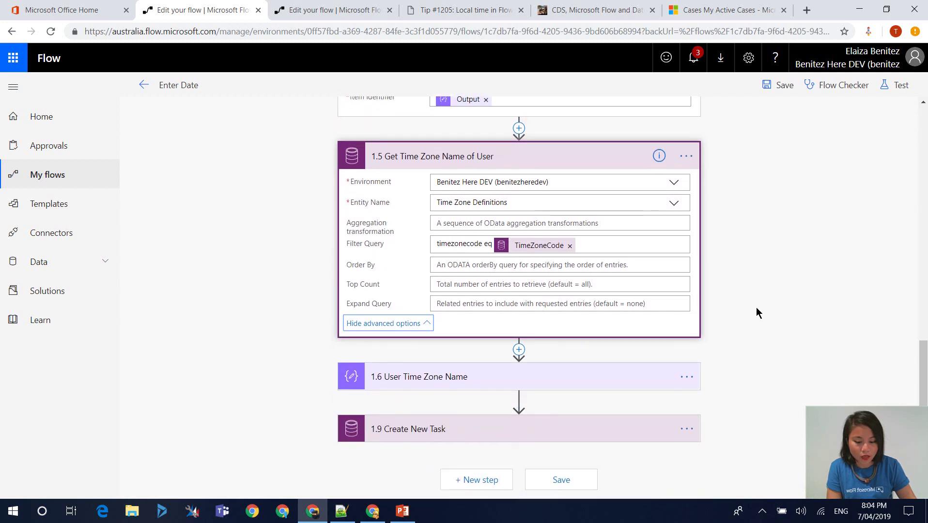
pyautogui.click(468, 385)
pyautogui.scroll(-1, 455, 386)
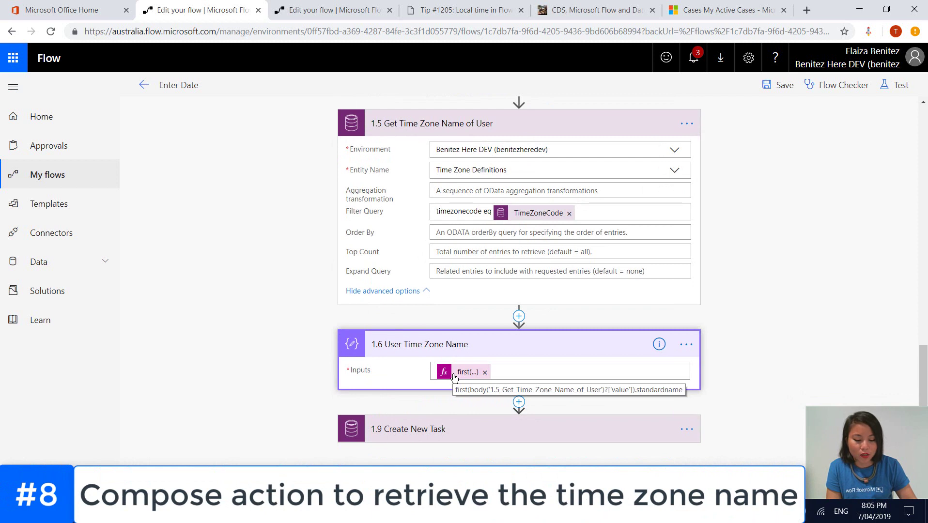
pyautogui.click(456, 374)
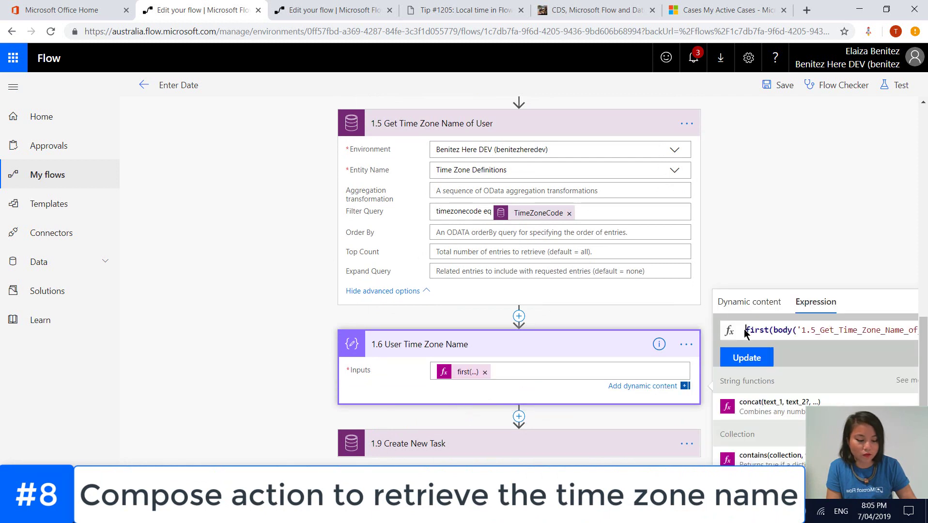
pyautogui.press('Right')
pyautogui.press('Right')
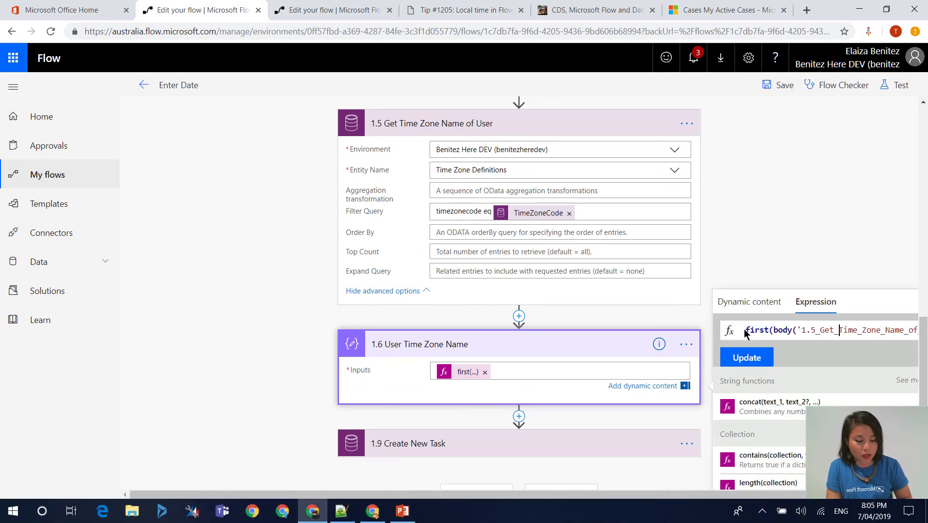
pyautogui.press('Right')
pyautogui.press('Right')
pyautogui.press('Right')
pyautogui.press('Right')
pyautogui.press('Right')
pyautogui.press('Right')
pyautogui.press('Right')
pyautogui.press('Right')
pyautogui.press('Right')
pyautogui.press('Right')
pyautogui.press('Right')
pyautogui.press('Right')
pyautogui.press('Right')
pyautogui.press('Right')
pyautogui.press('Right')
pyautogui.press('Right')
pyautogui.press('Right')
pyautogui.press('Right')
pyautogui.press('Right')
pyautogui.press('Right')
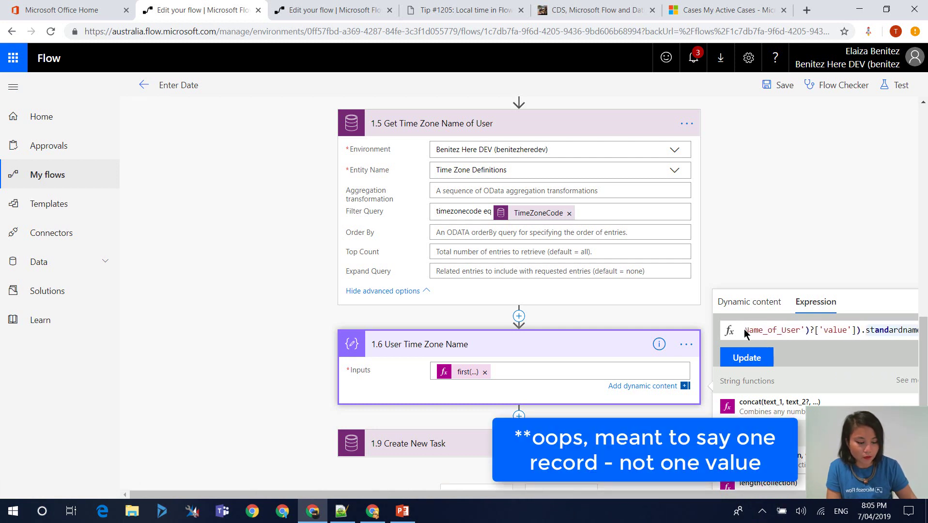
pyautogui.press('Right')
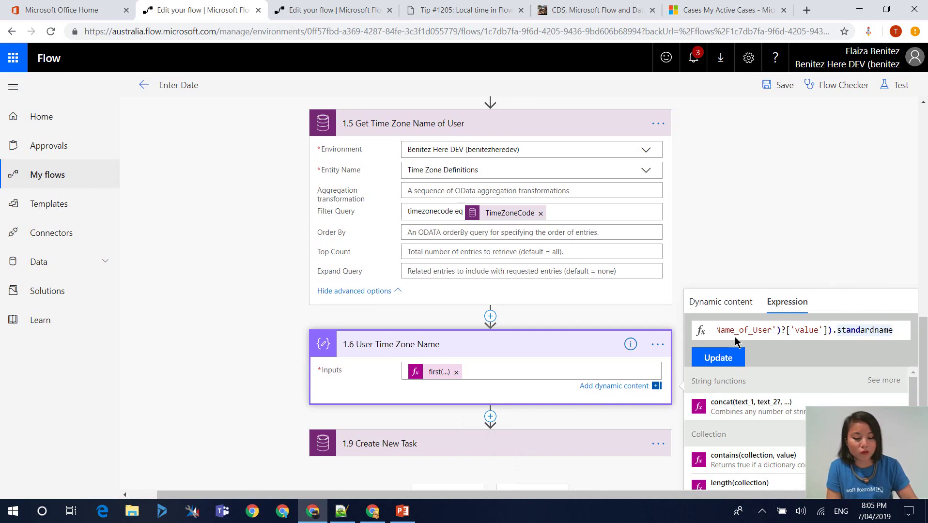
pyautogui.click(258, 382)
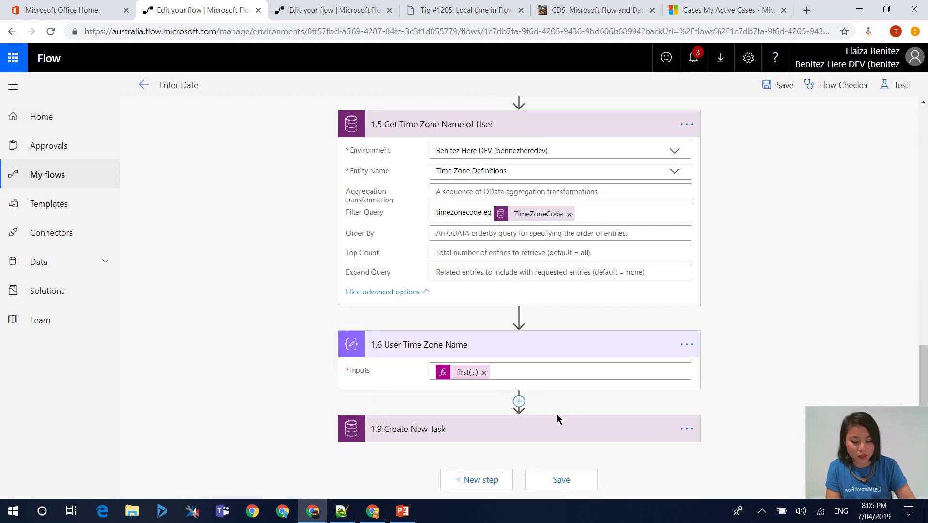
# Step: Insert a Compose action between 1.6 User Time Zone Name and 1.9 Create New Task
pyautogui.click(516, 399)
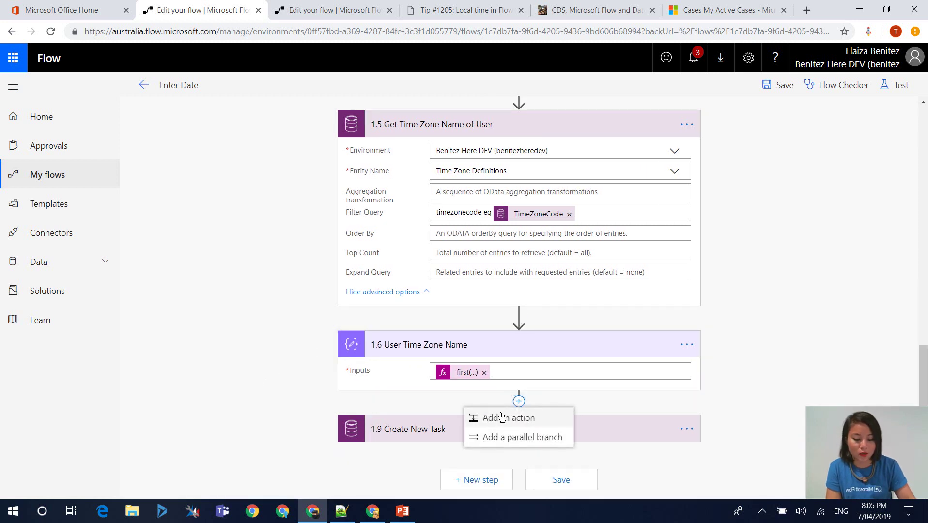
pyautogui.click(499, 417)
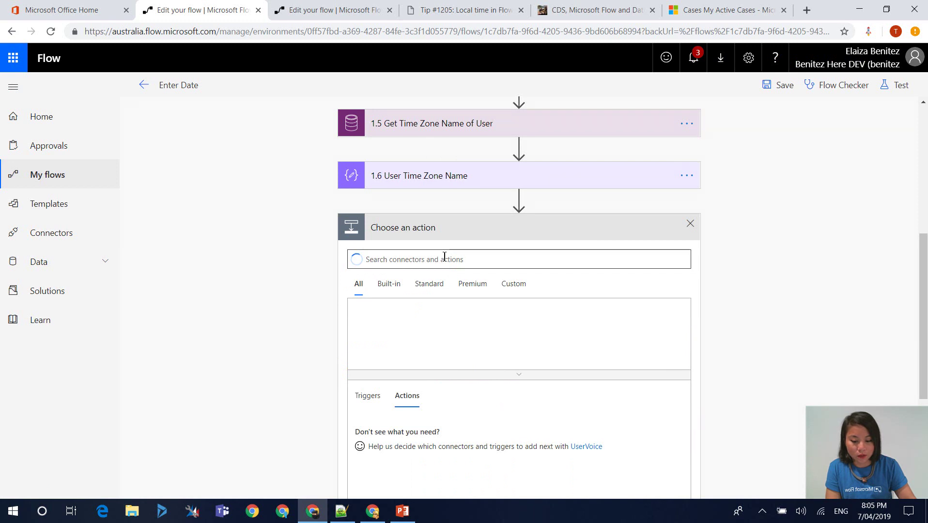
pyautogui.write('compose')
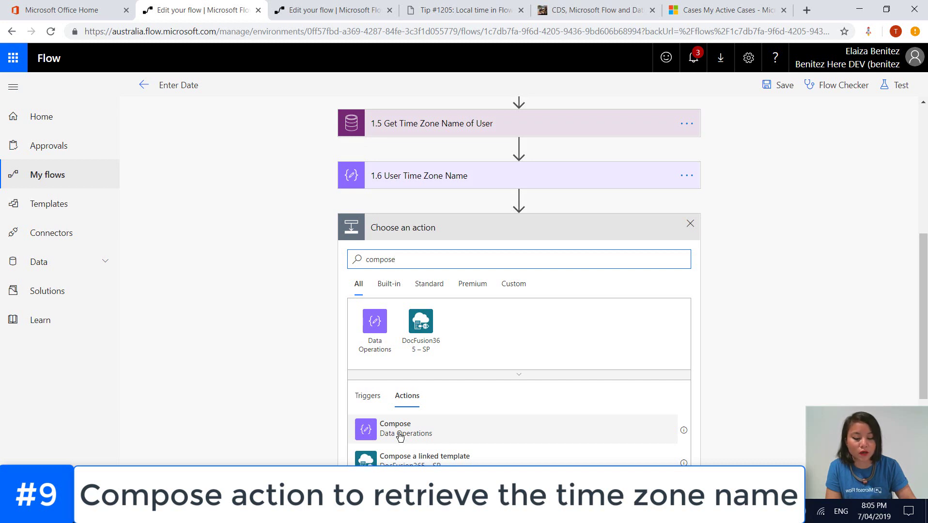
pyautogui.click(401, 436)
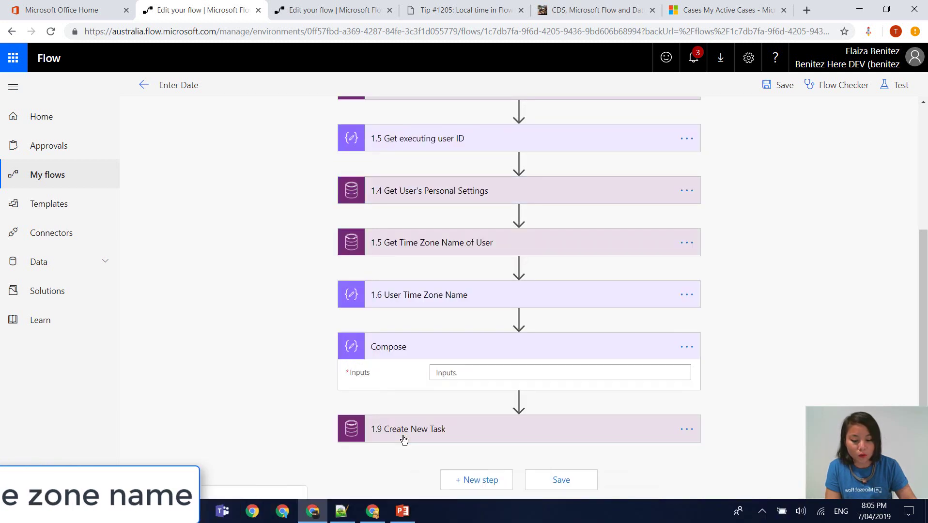
# Step: Rename the Compose step to '1.7 Set Time of DateTime value'
pyautogui.click(688, 347)
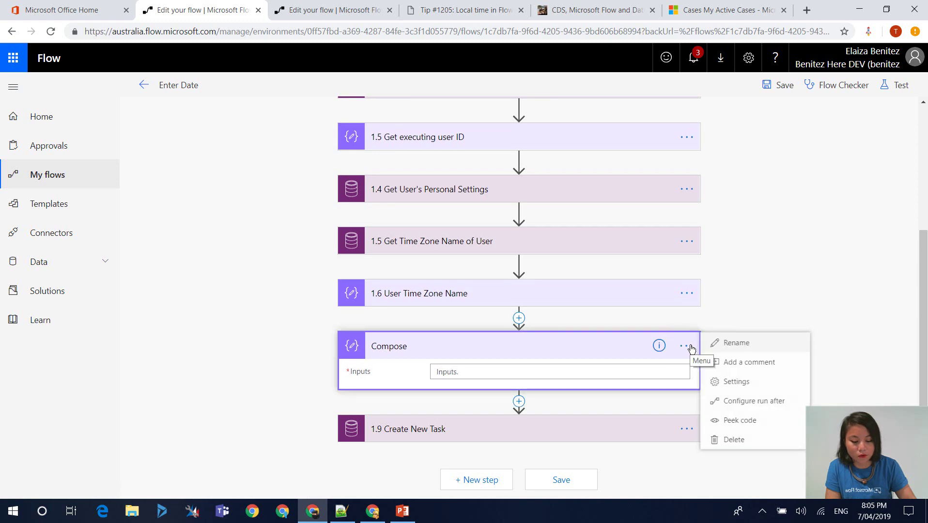
pyautogui.click(723, 347)
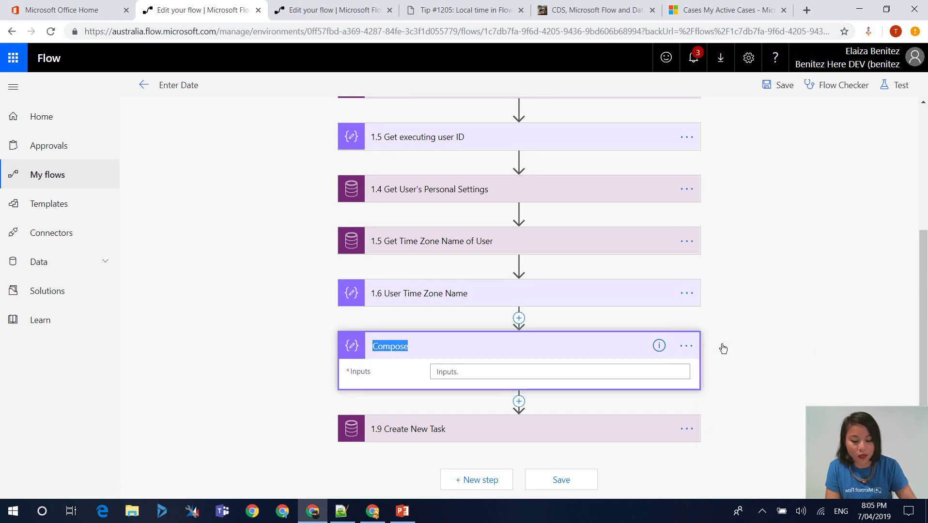
pyautogui.write('1.7')
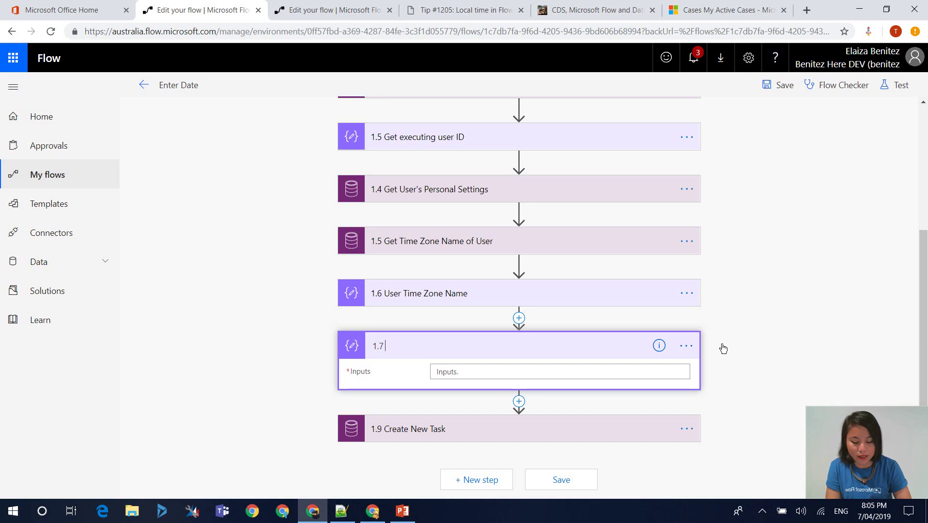
pyautogui.write(' Set Time ')
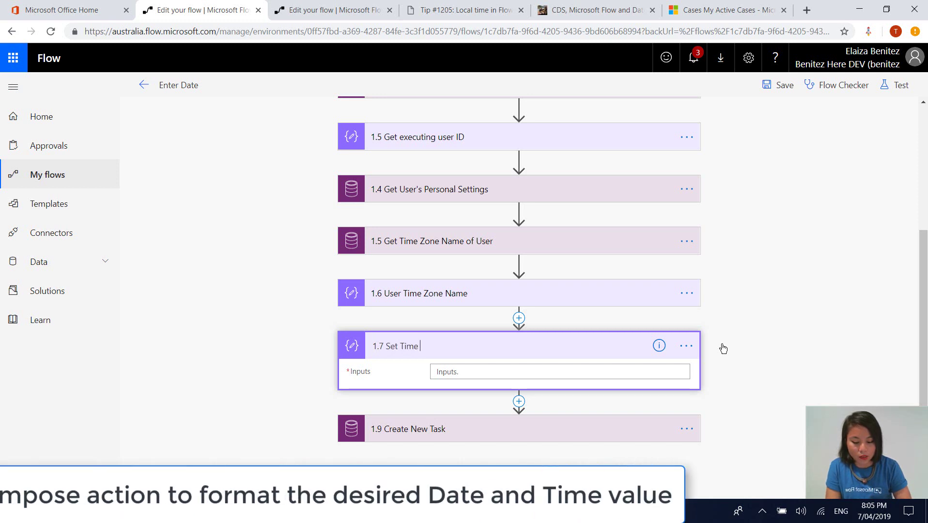
pyautogui.write('of DateTim')
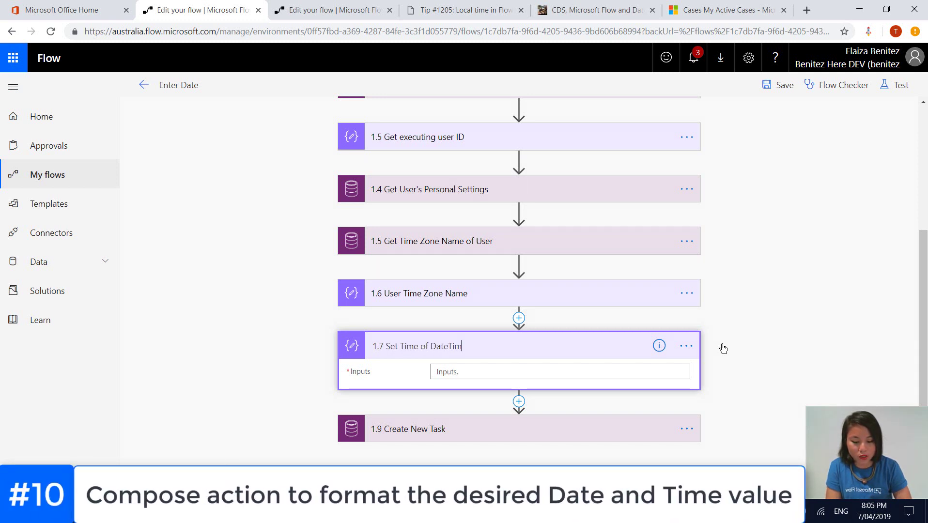
pyautogui.write('e value')
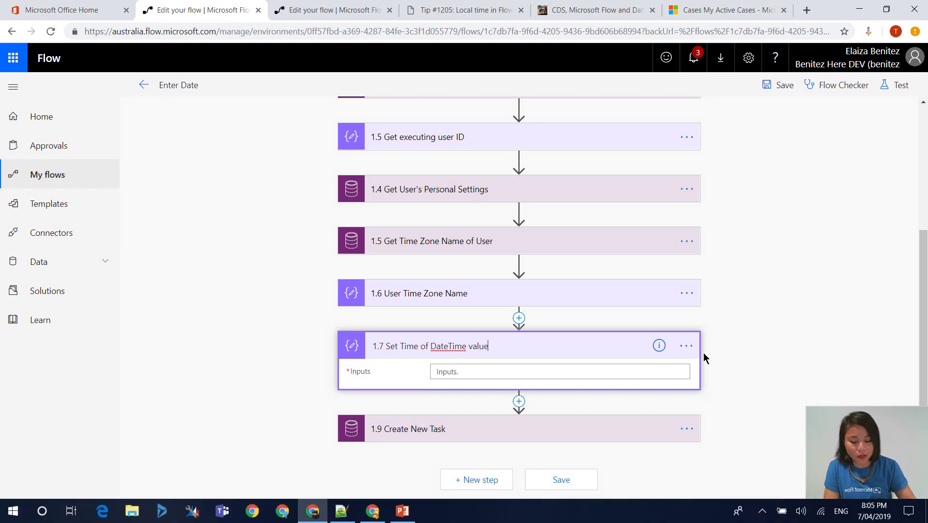
# Step: Write a formatDateTime() expression for the 1.7 input wrapping the 1.2 Date input value output
pyautogui.click(598, 368)
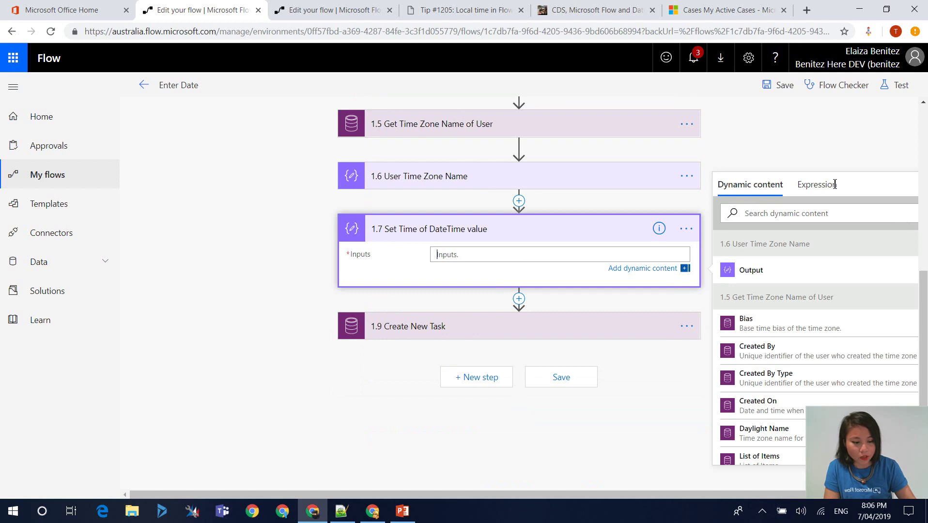
pyautogui.click(821, 193)
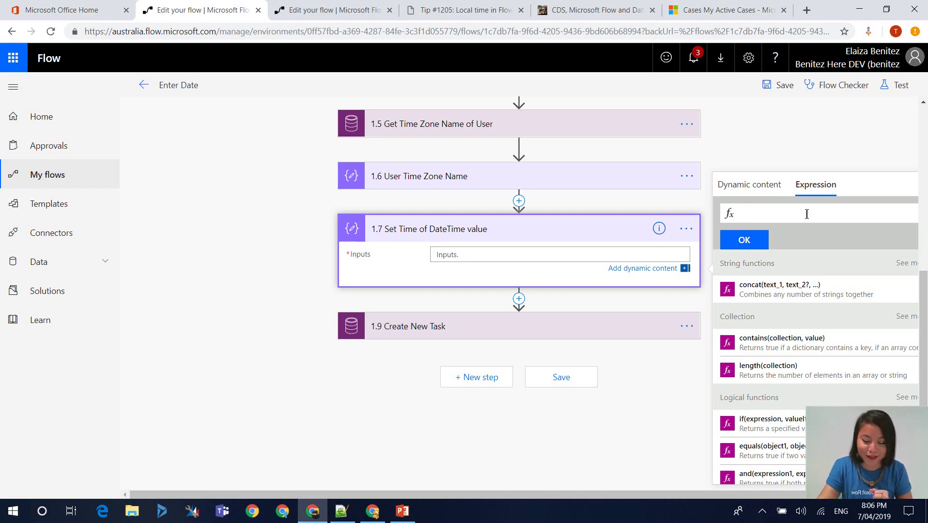
pyautogui.write('fir')
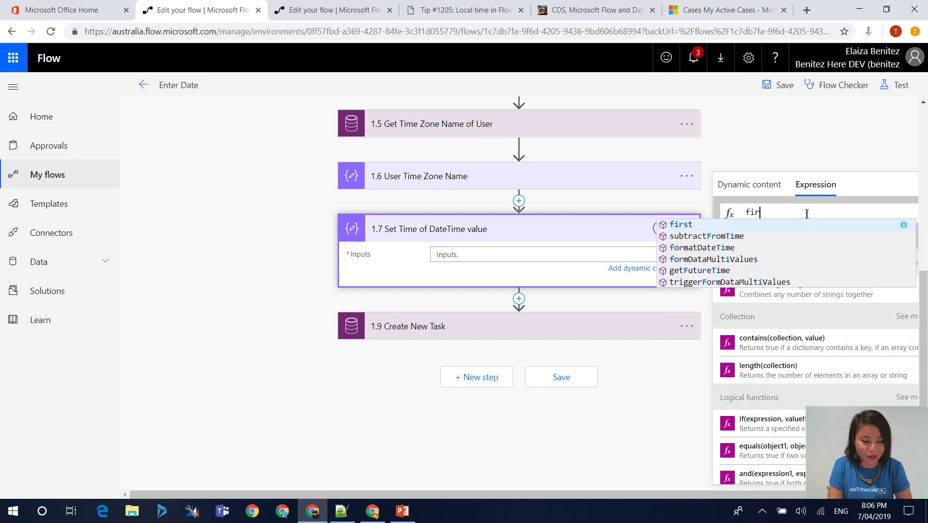
pyautogui.press('BackSpace')
pyautogui.write('ormatDateTime')
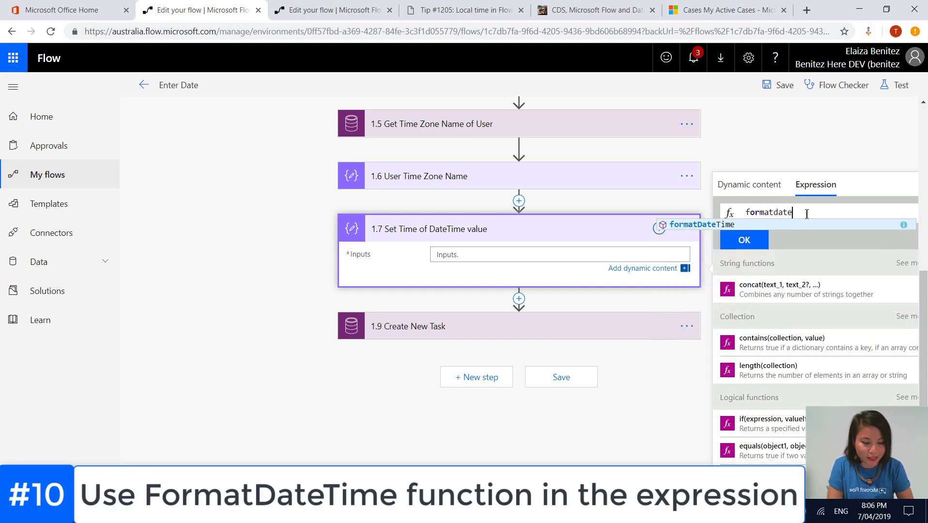
pyautogui.write('()')
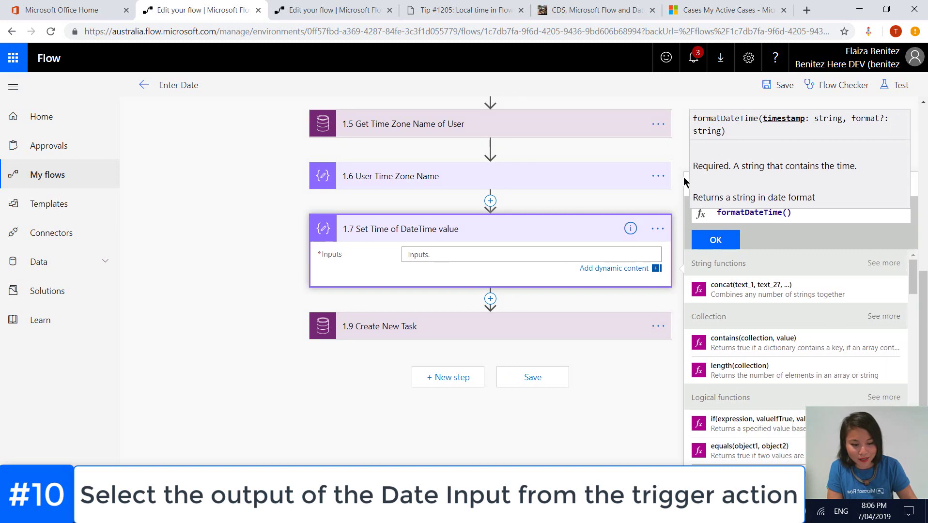
pyautogui.click(687, 189)
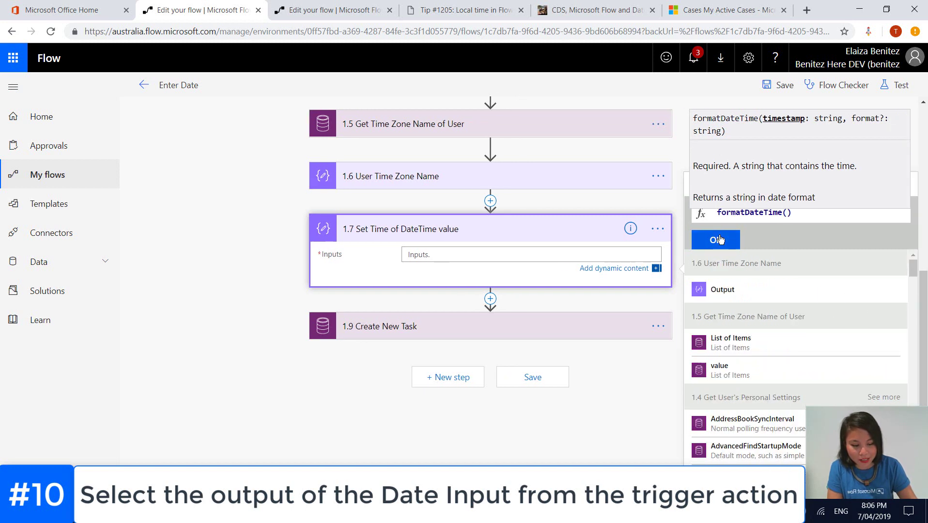
pyautogui.moveTo(918, 269); pyautogui.dragTo(918, 460)
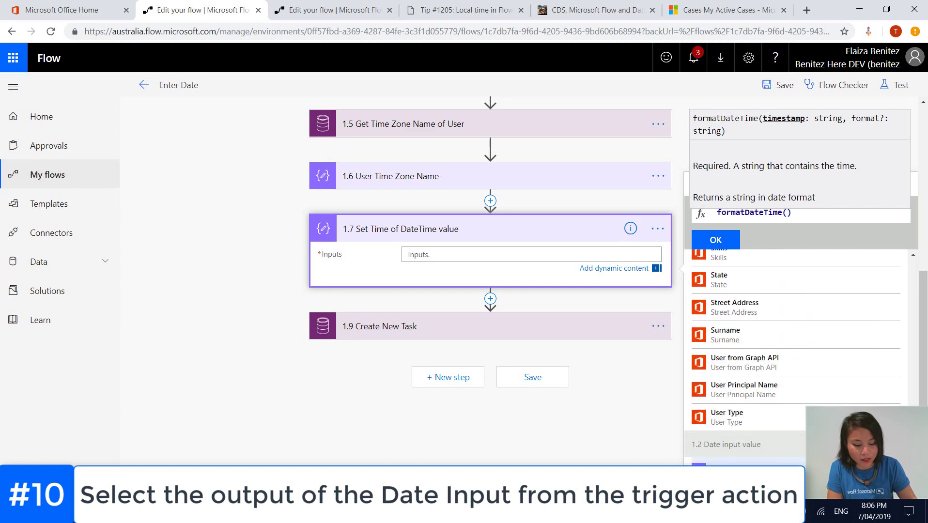
pyautogui.click(727, 461)
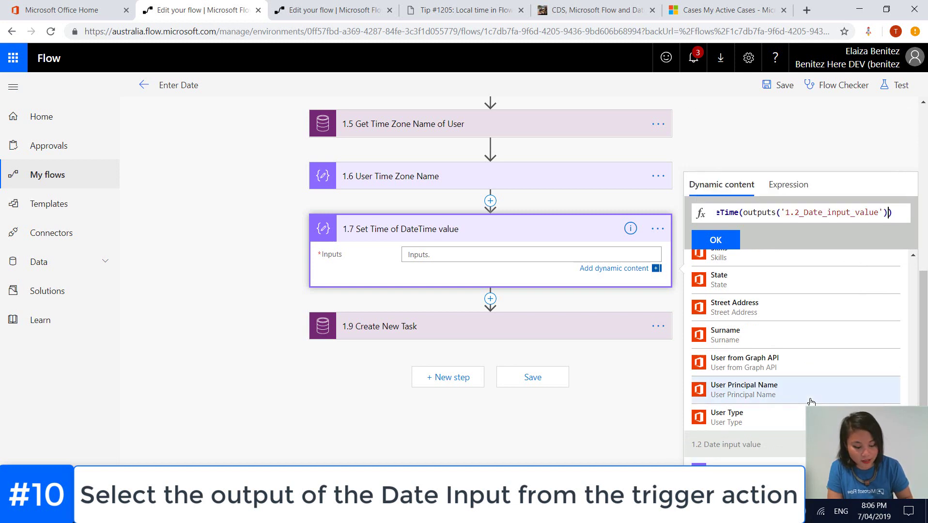
# Step: Add the 'yyyy-MM-ddT09:00:00' format argument to formatDateTime and confirm the expression
pyautogui.press('Left')
pyautogui.write(',')
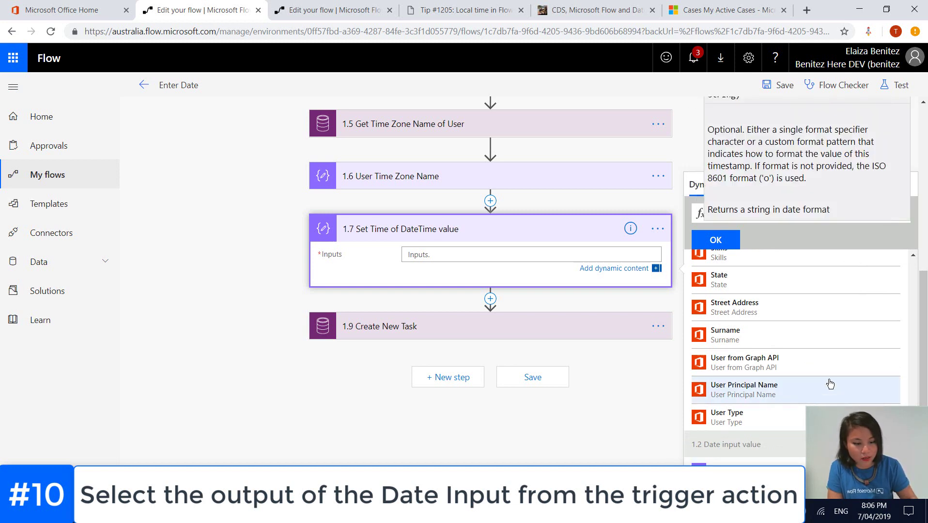
pyautogui.scroll(3, 829, 383)
pyautogui.scroll(2, 925, 319)
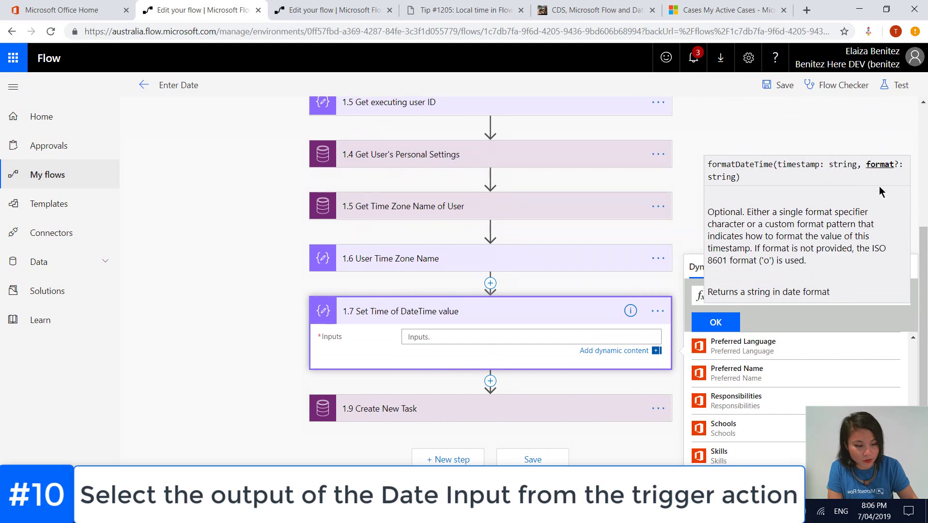
pyautogui.scroll(1, 905, 339)
pyautogui.scroll(1, 905, 339)
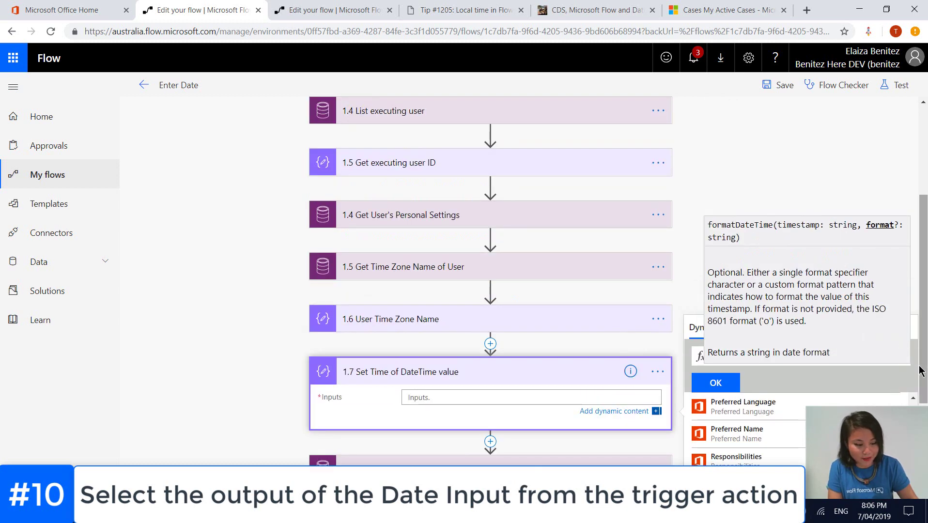
pyautogui.scroll(-5, 923, 373)
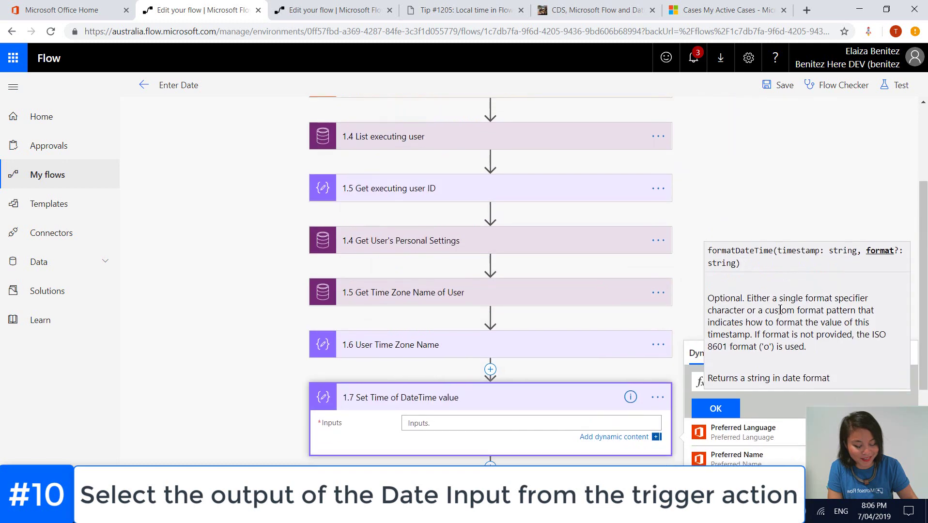
pyautogui.scroll(-3, 844, 272)
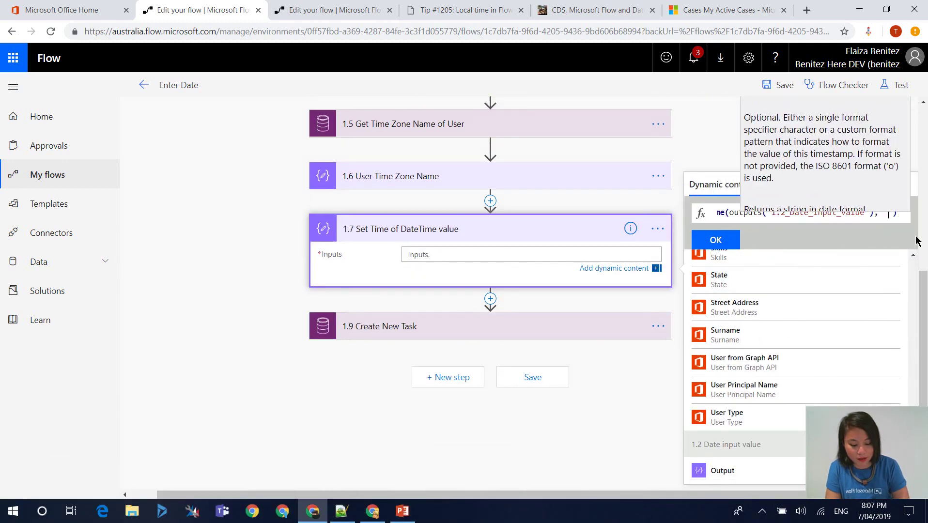
pyautogui.write("'yyy")
pyautogui.write('y-M')
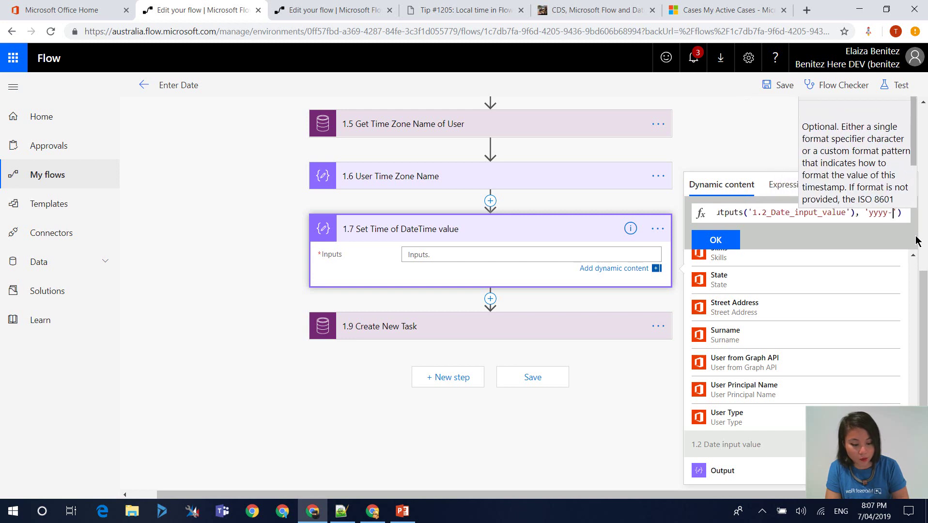
pyautogui.write('M-dd')
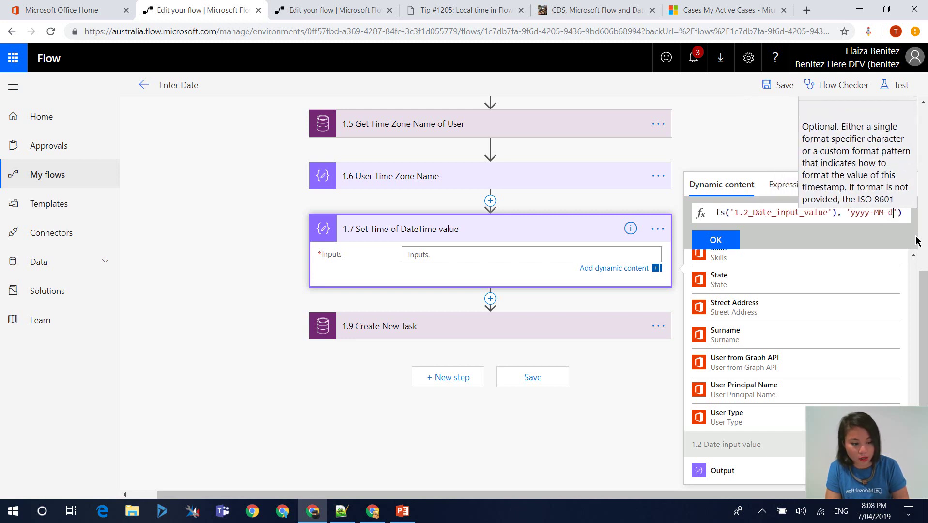
pyautogui.write('T')
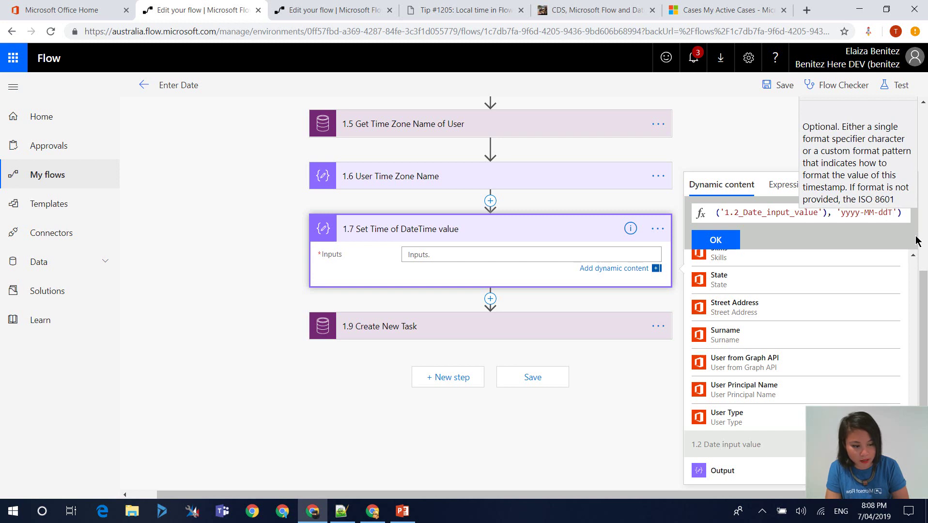
pyautogui.write('HH')
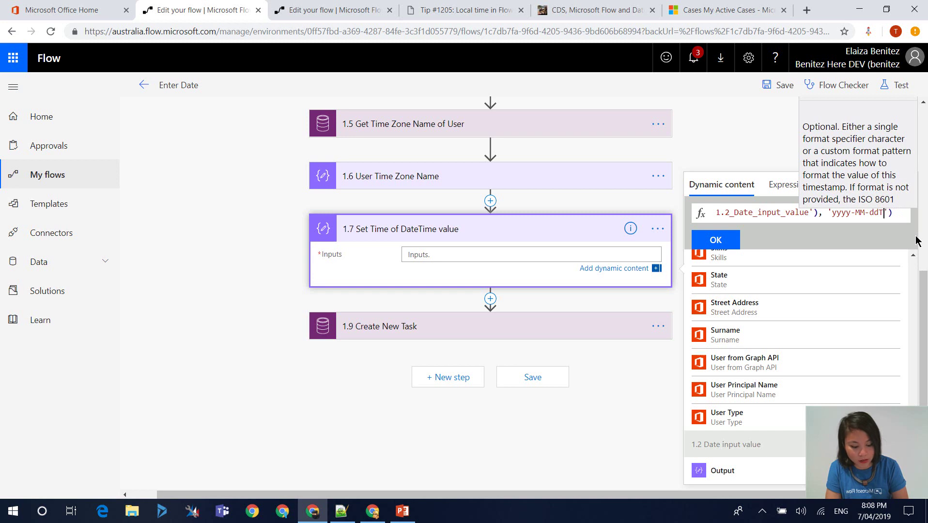
pyautogui.press('BackSpace')
pyautogui.press('BackSpace')
pyautogui.write('09:')
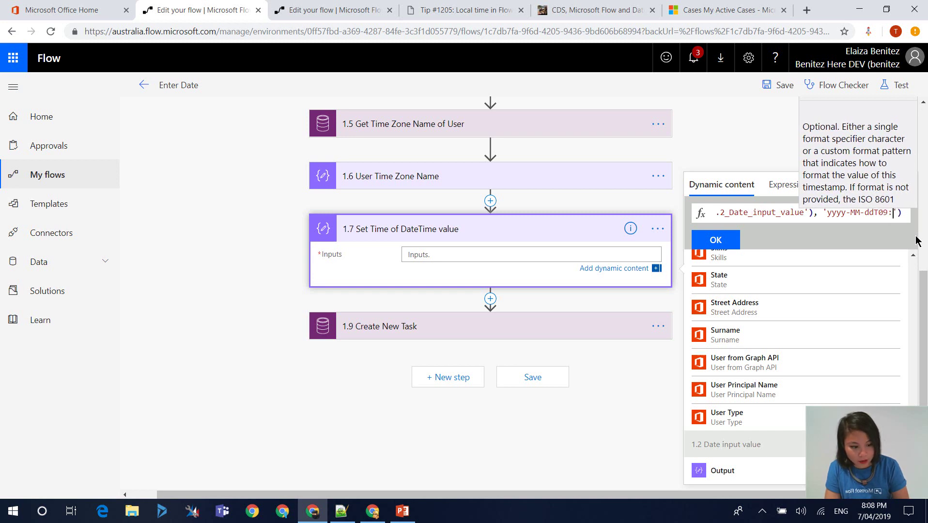
pyautogui.write('00:00')
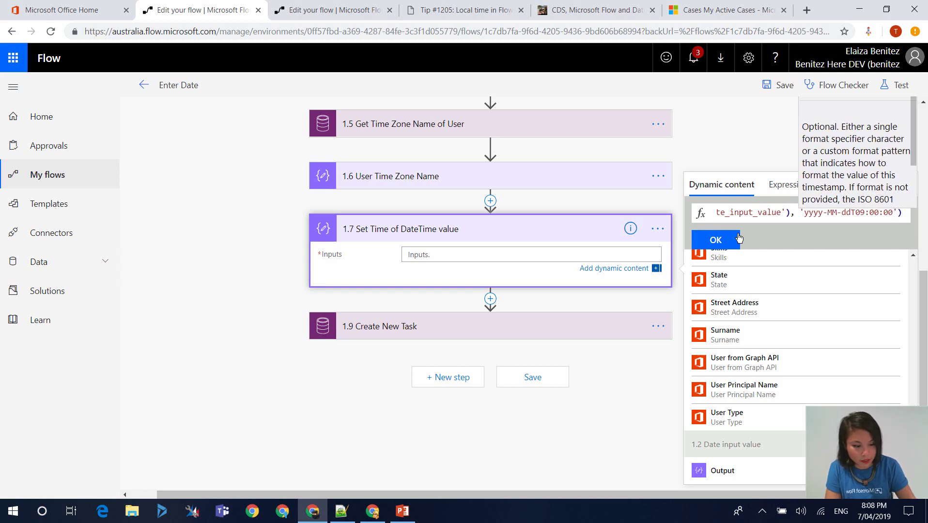
pyautogui.click(733, 244)
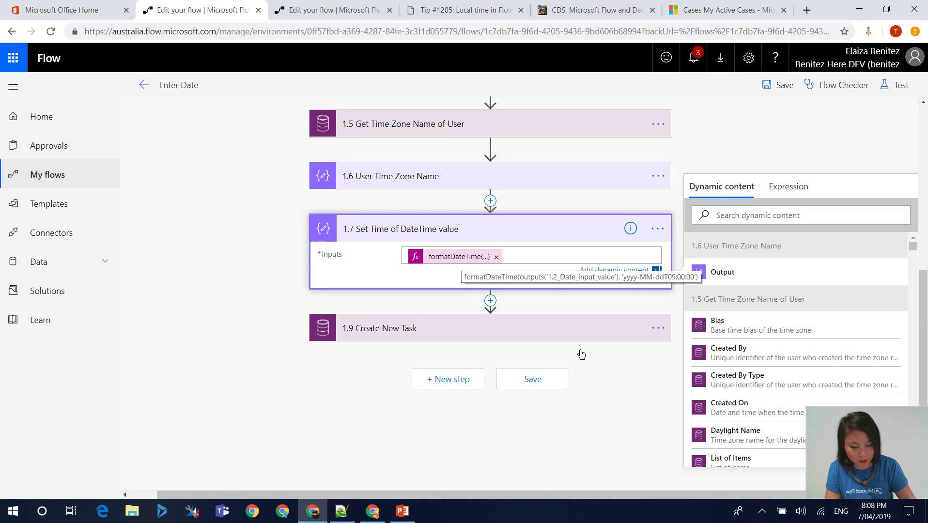
pyautogui.click(592, 376)
# Step: Insert a Convert time zone action after step 1.7
pyautogui.click(519, 403)
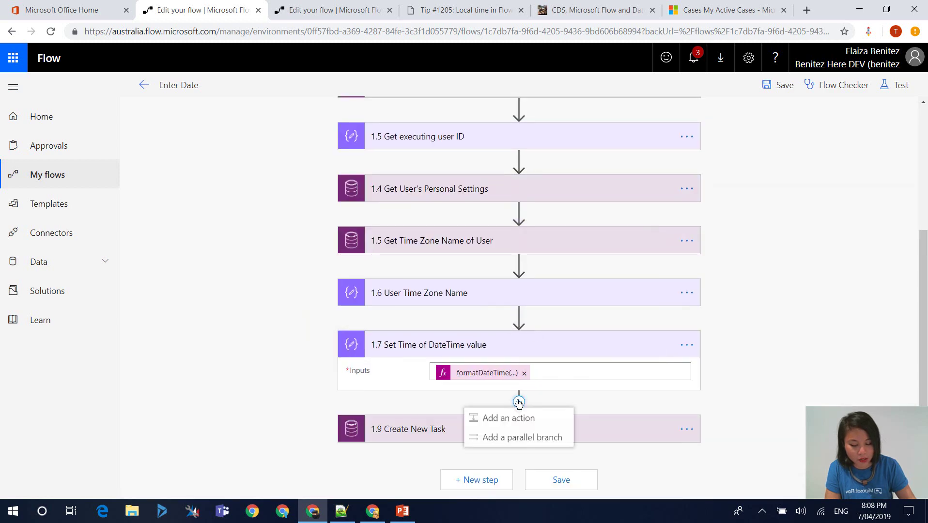
pyautogui.click(493, 417)
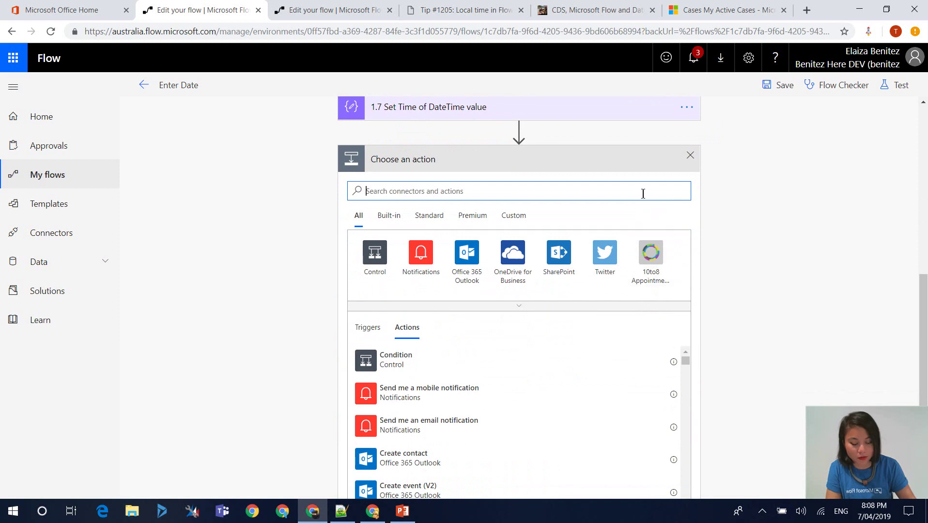
pyautogui.write('convert')
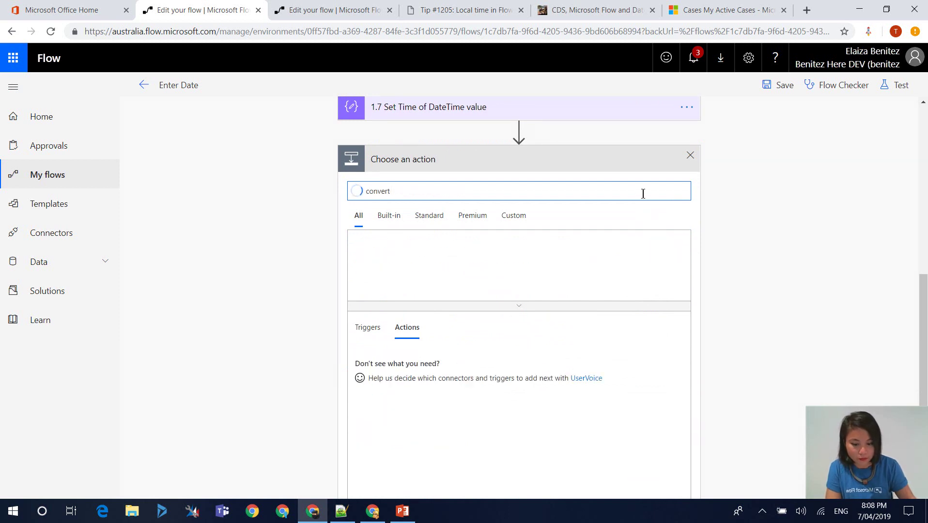
pyautogui.click(447, 372)
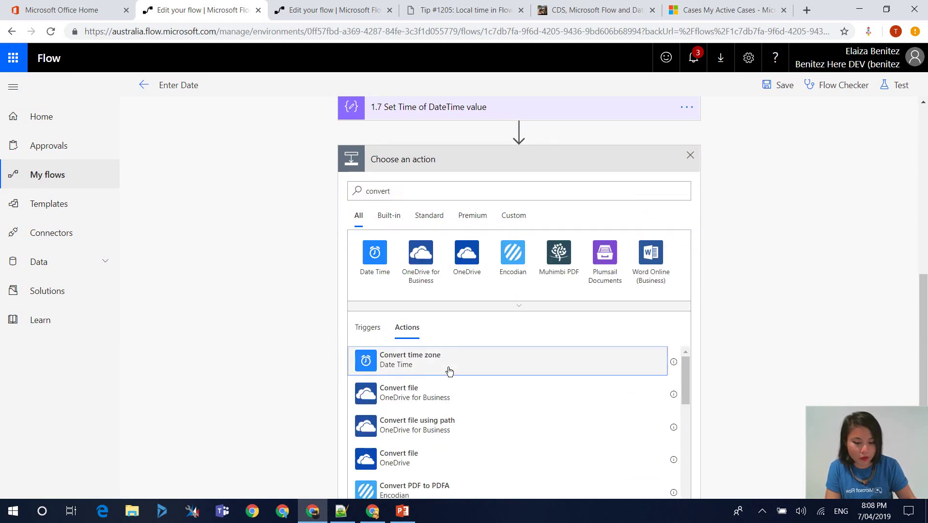
# Step: Rename the new action to '1.8 Convert time zone'
pyautogui.click(686, 286)
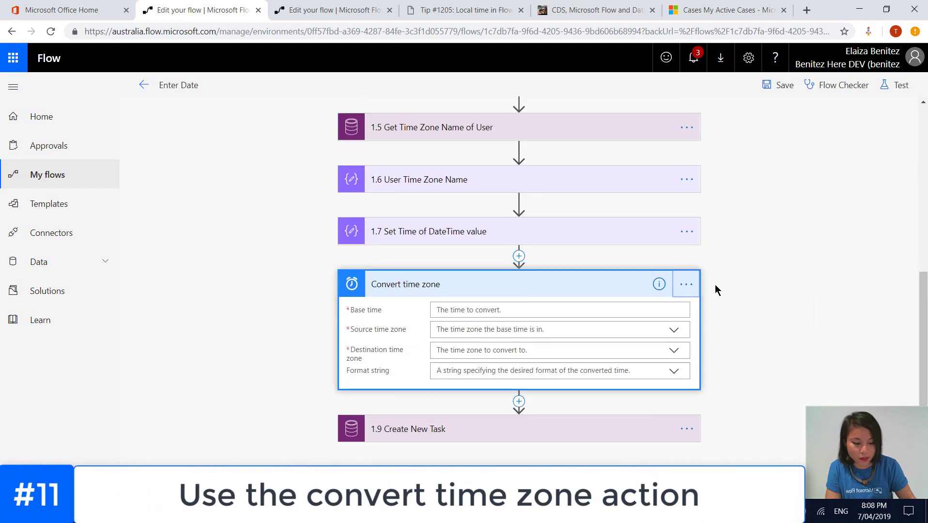
pyautogui.click(697, 289)
pyautogui.click(722, 276)
pyautogui.press('Home')
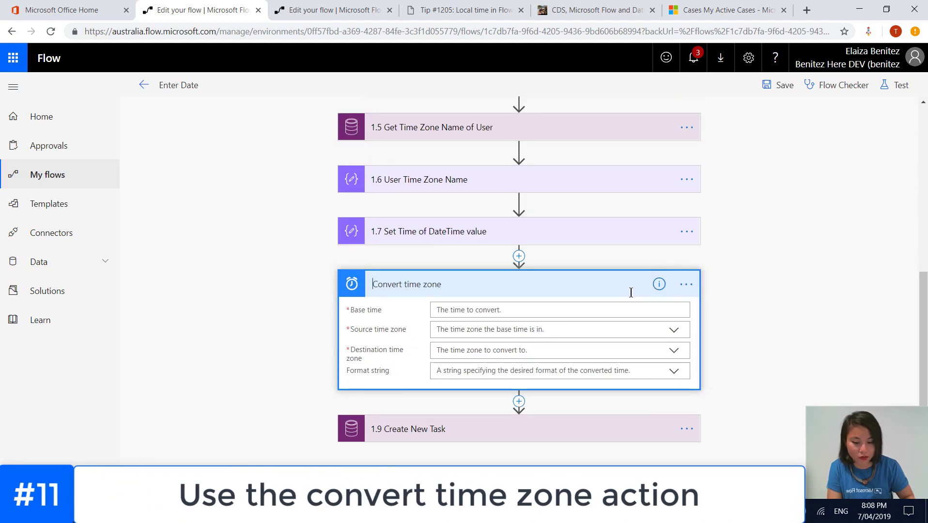
pyautogui.write('1.8')
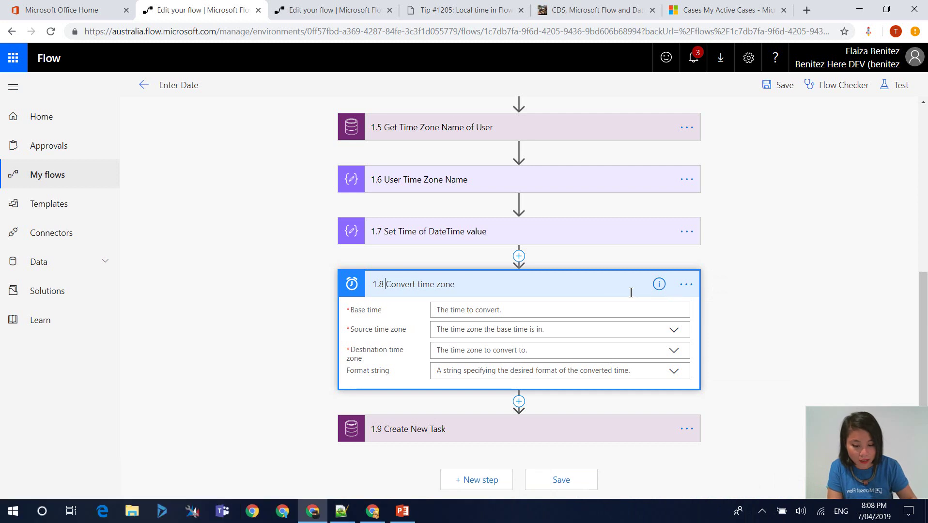
pyautogui.click(755, 290)
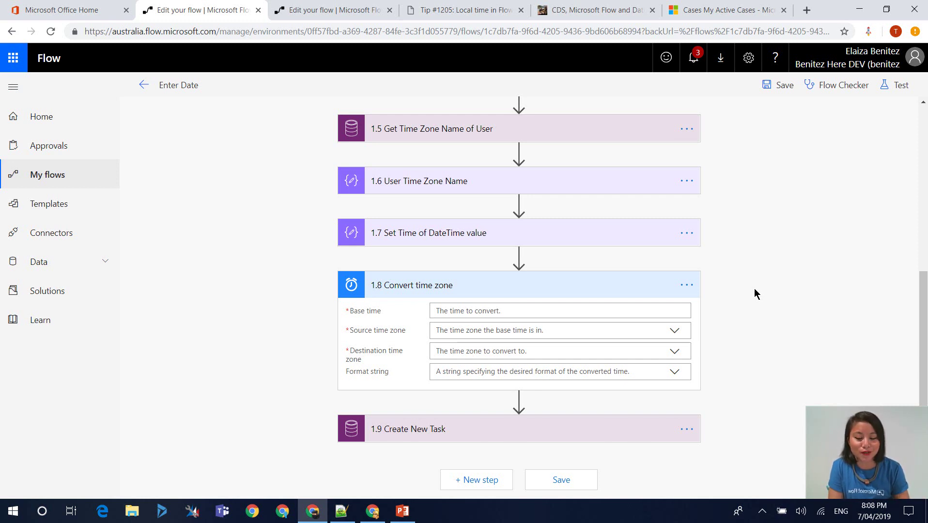
# Step: Set Base time to the 1.7 Output and Source time zone to the 1.6 Output
pyautogui.click(575, 306)
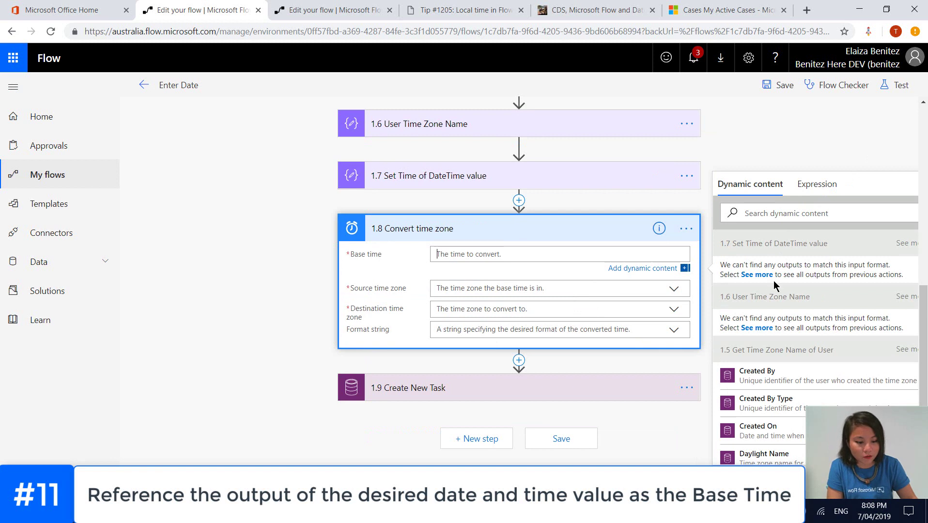
pyautogui.click(757, 274)
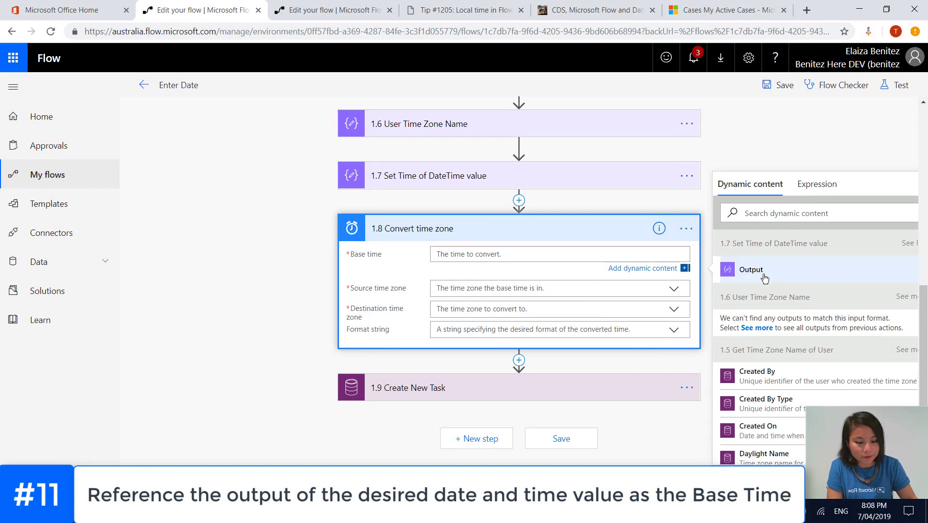
pyautogui.click(764, 272)
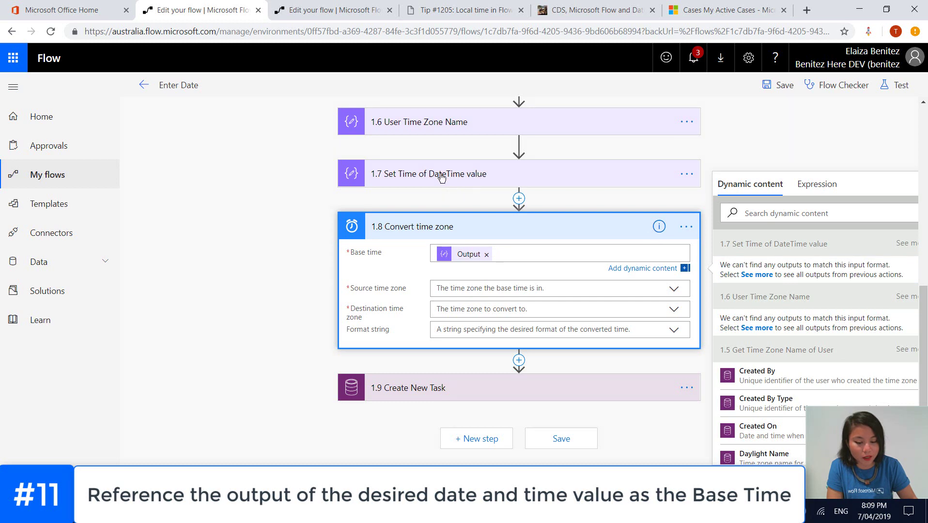
pyautogui.click(451, 288)
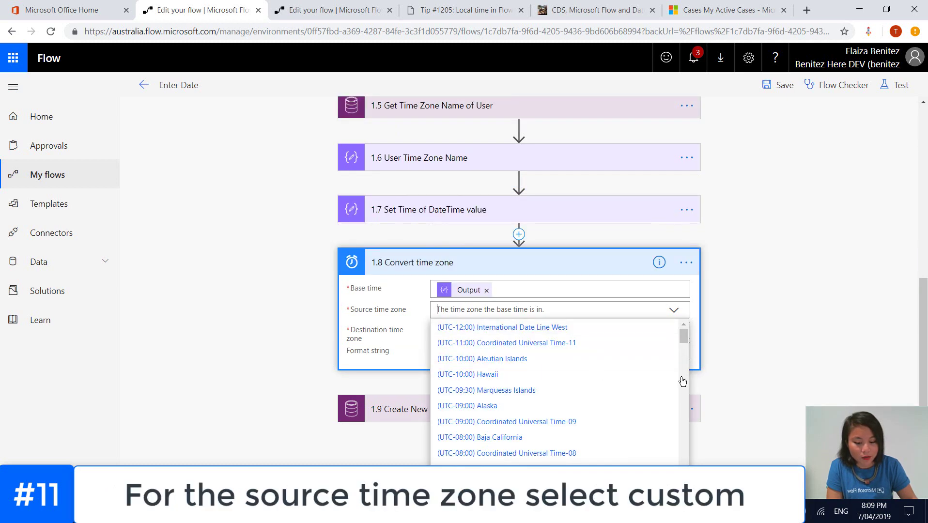
pyautogui.moveTo(684, 336); pyautogui.dragTo(685, 480)
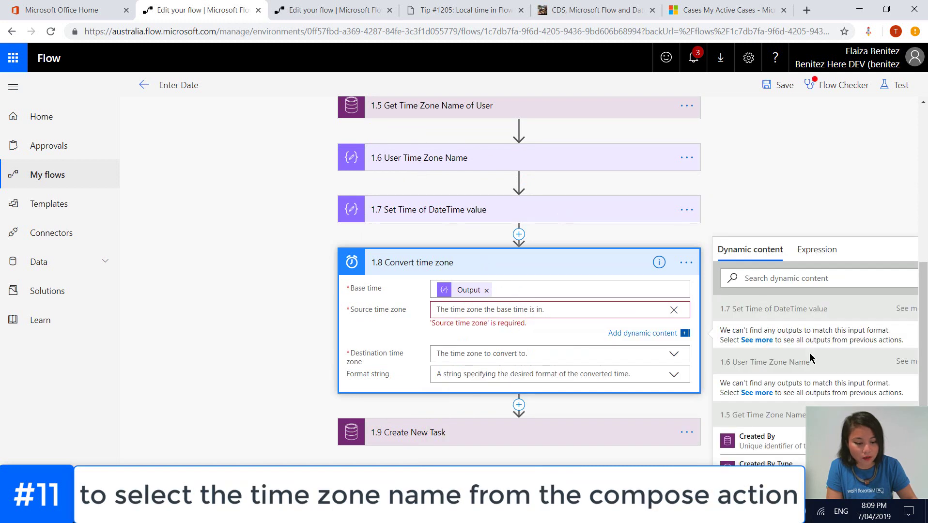
pyautogui.click(765, 394)
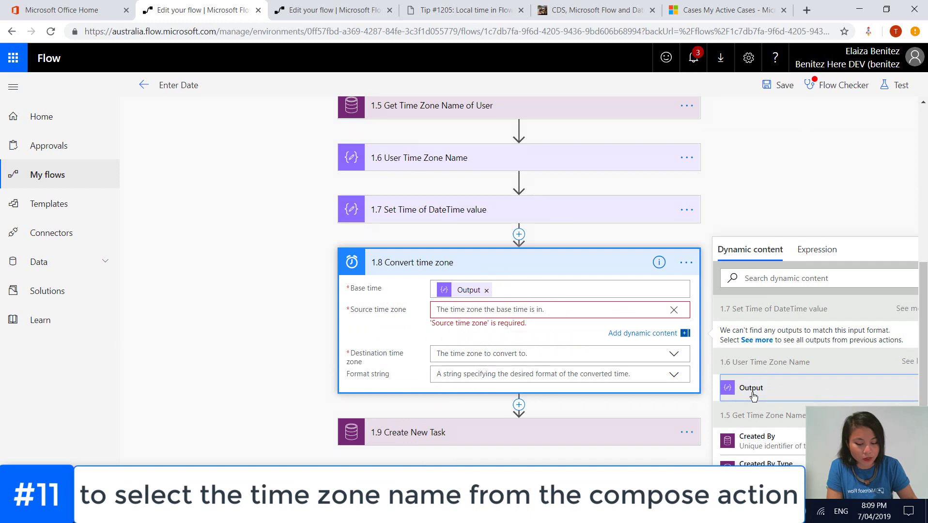
pyautogui.click(753, 391)
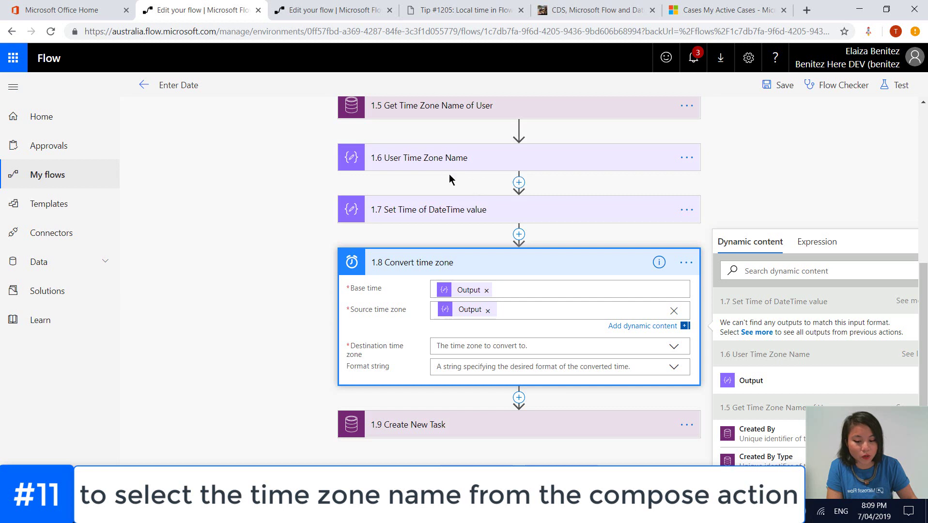
# Step: Set Destination to (UTC) Coordinated Universal Time and format string to yyyy-MM-ddTHH:mm:ssZ
pyautogui.click(495, 345)
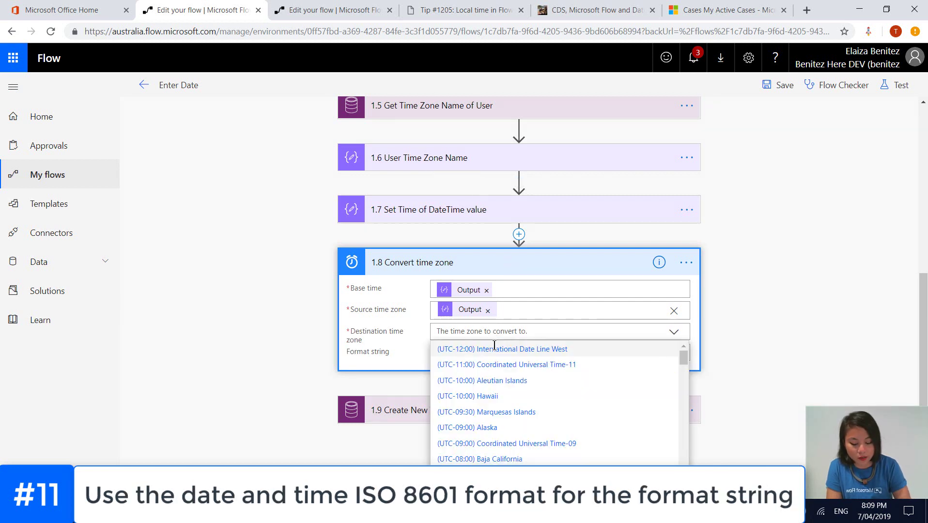
pyautogui.write('universal')
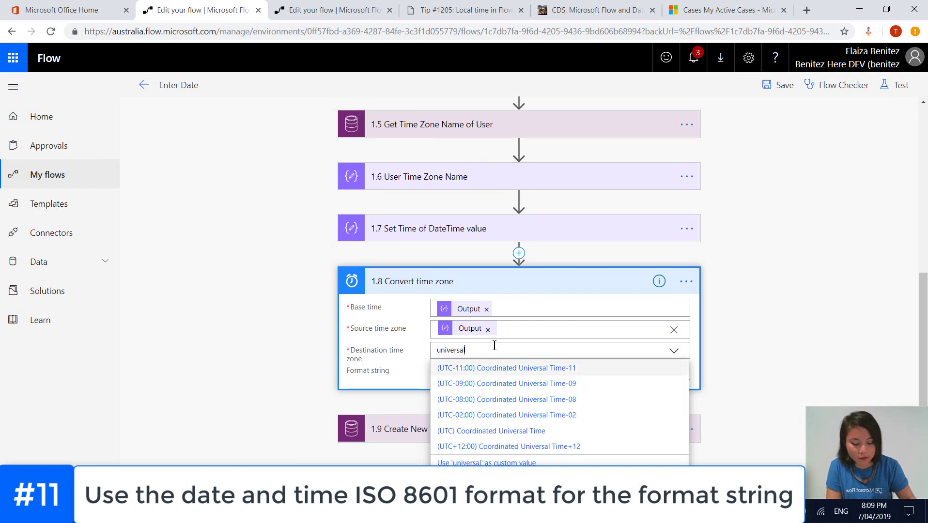
pyautogui.click(498, 432)
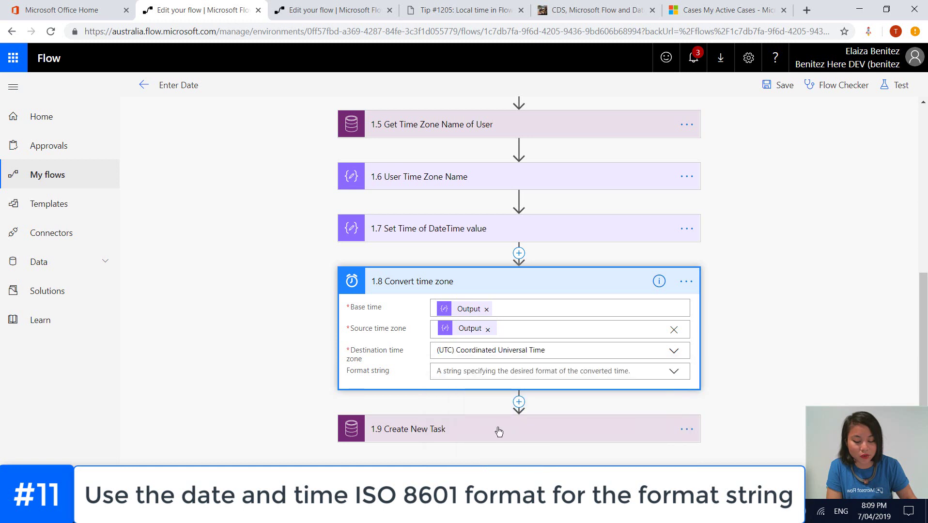
pyautogui.click(480, 377)
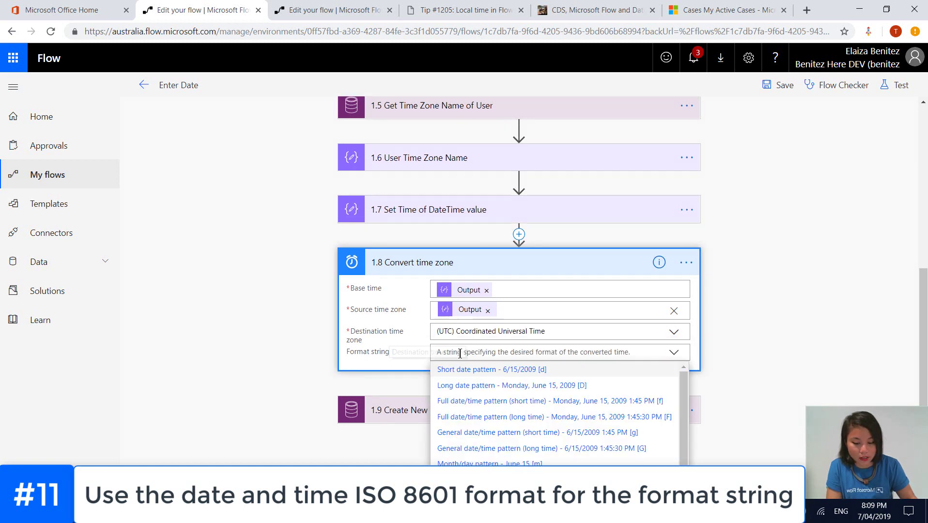
pyautogui.scroll(-1, 778, 398)
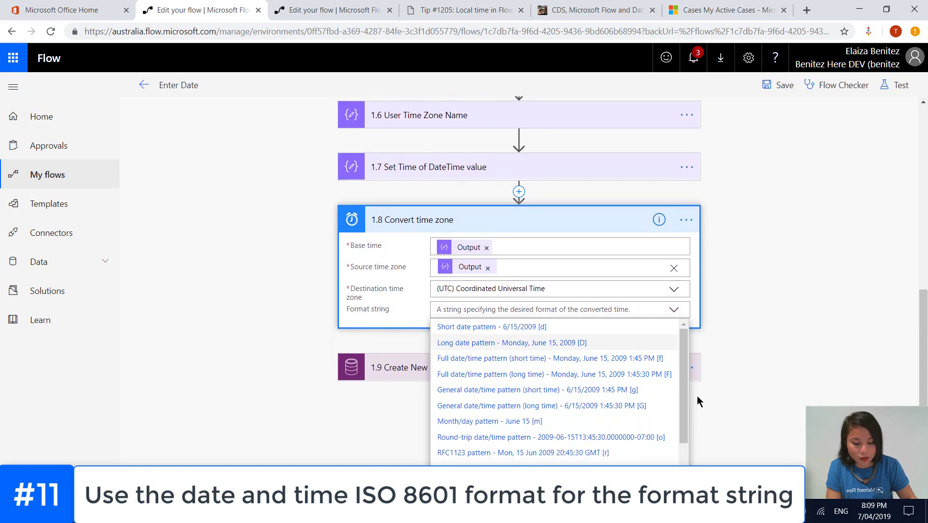
pyautogui.scroll(-2, 683, 404)
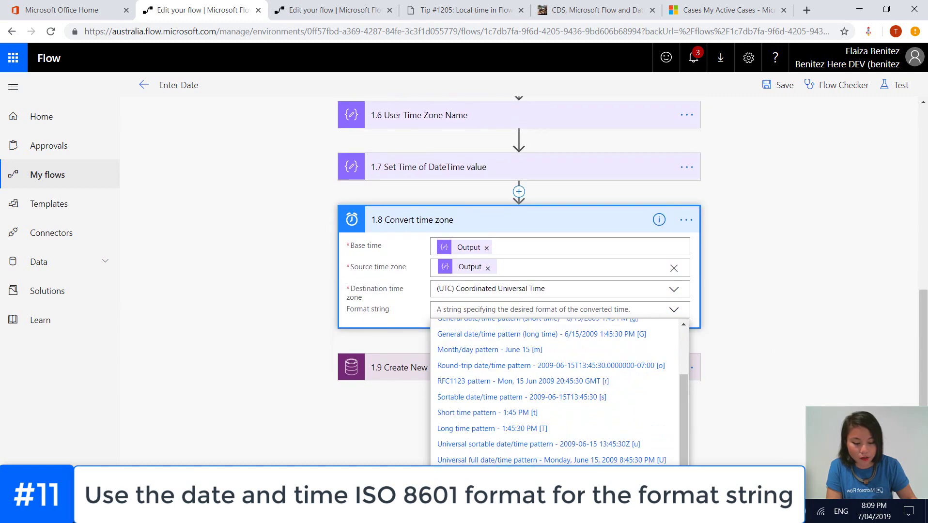
pyautogui.click(533, 314)
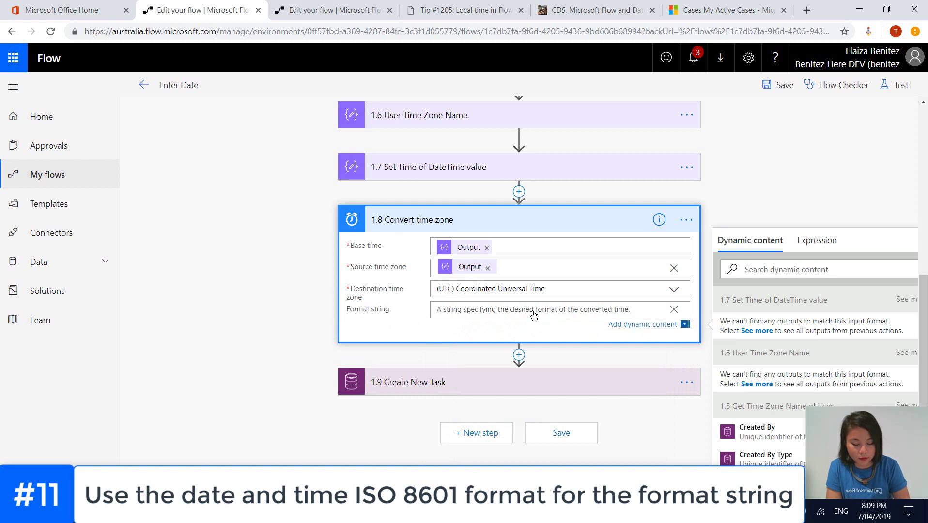
pyautogui.write('yyyy-MM-ddTHH:mm:ssZ')
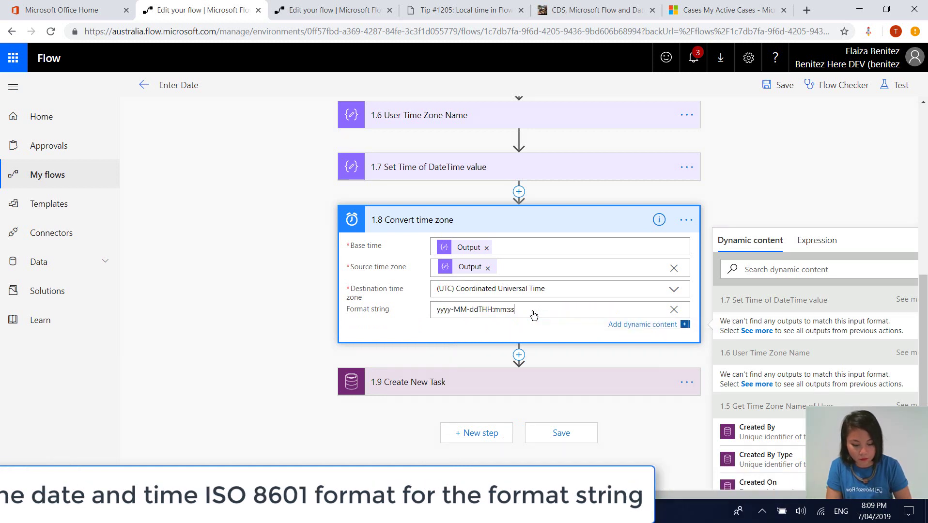
pyautogui.click(693, 382)
# Step: Set the 1.9 Create New Task Due Date to the Converted time output
pyautogui.scroll(-1, 701, 353)
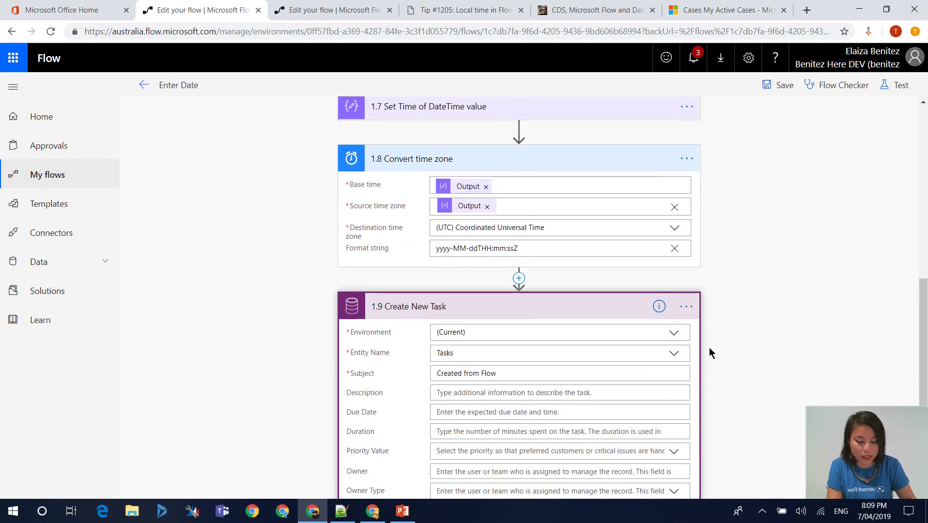
pyautogui.scroll(-1, 710, 349)
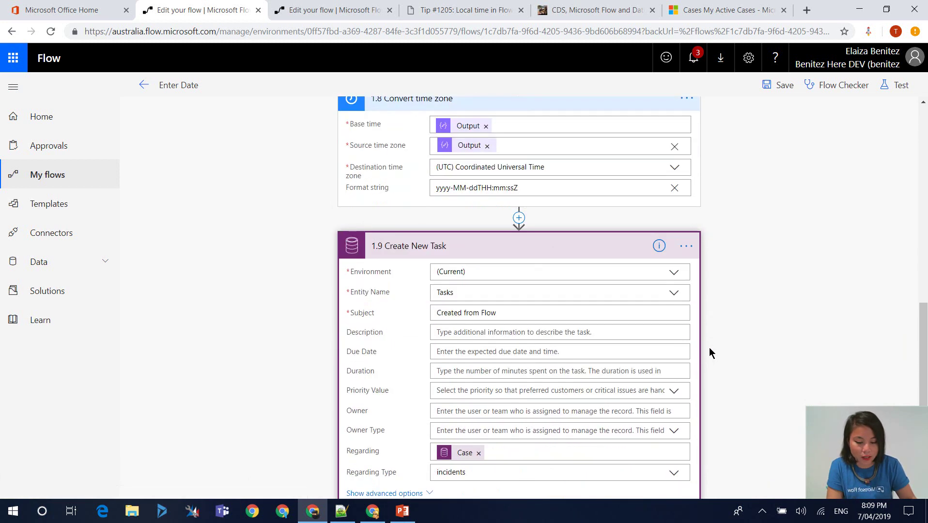
pyautogui.click(606, 350)
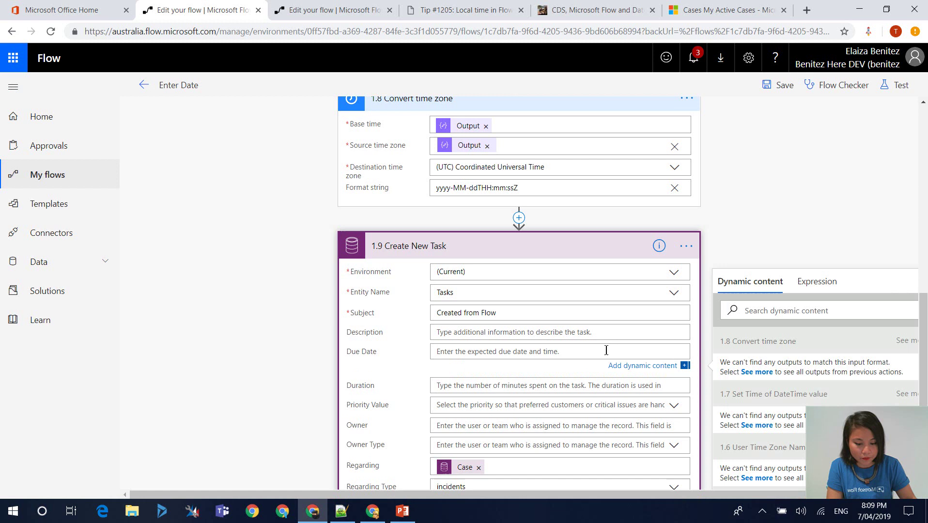
pyautogui.click(756, 372)
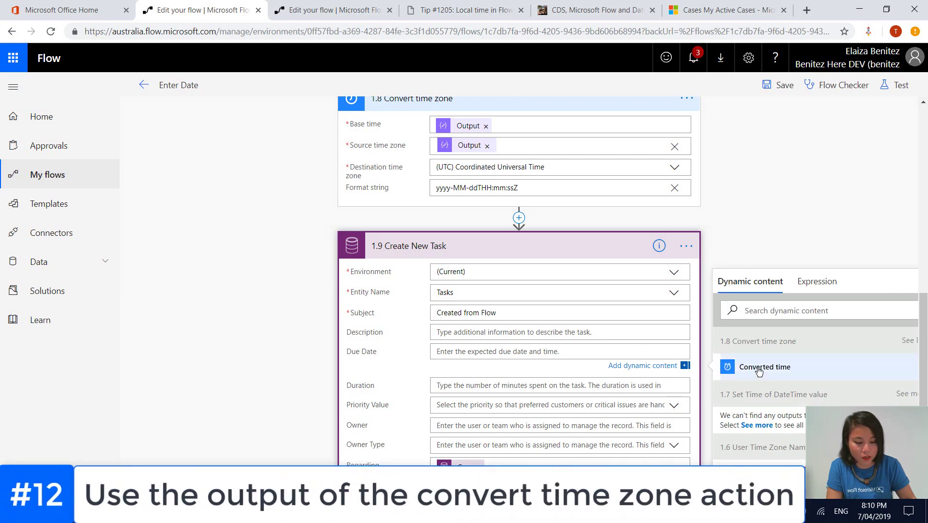
pyautogui.click(759, 372)
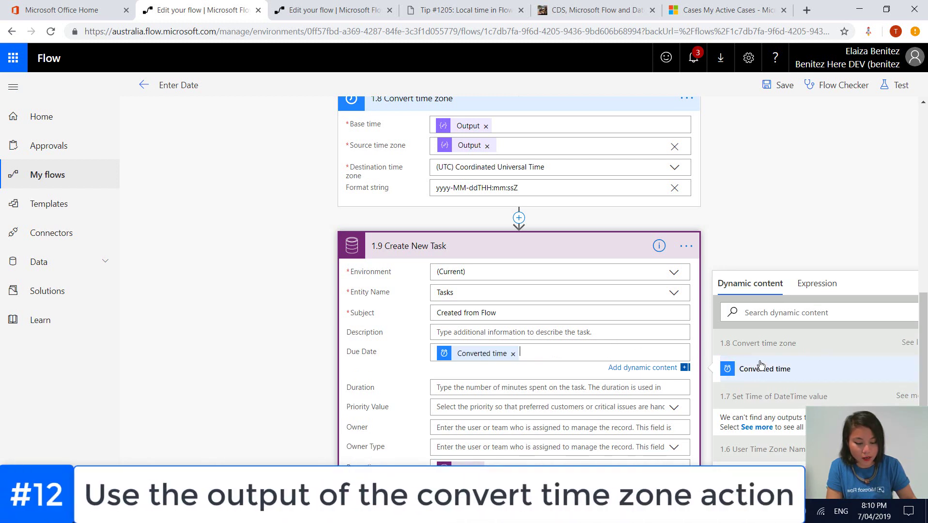
pyautogui.click(756, 212)
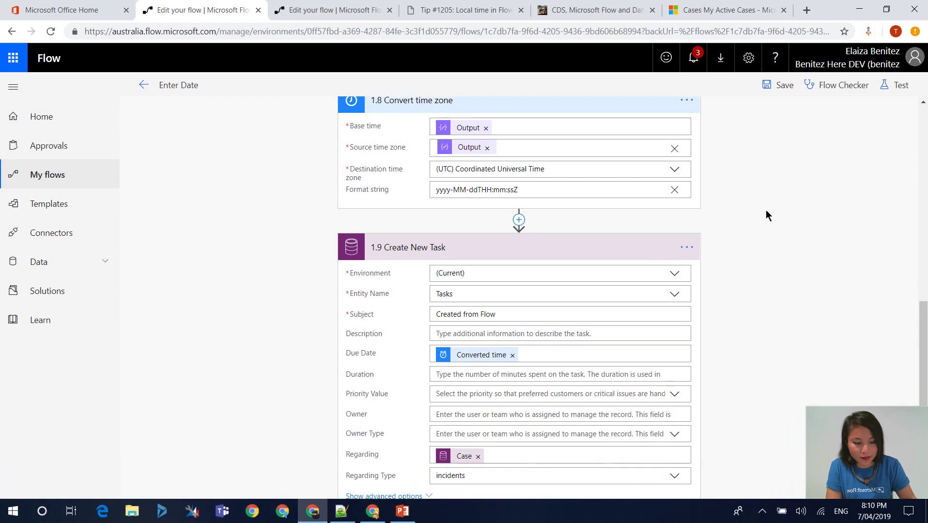
# Step: Save the Enter Date flow
pyautogui.scroll(7, 767, 210)
pyautogui.scroll(3, 767, 210)
pyautogui.click(777, 86)
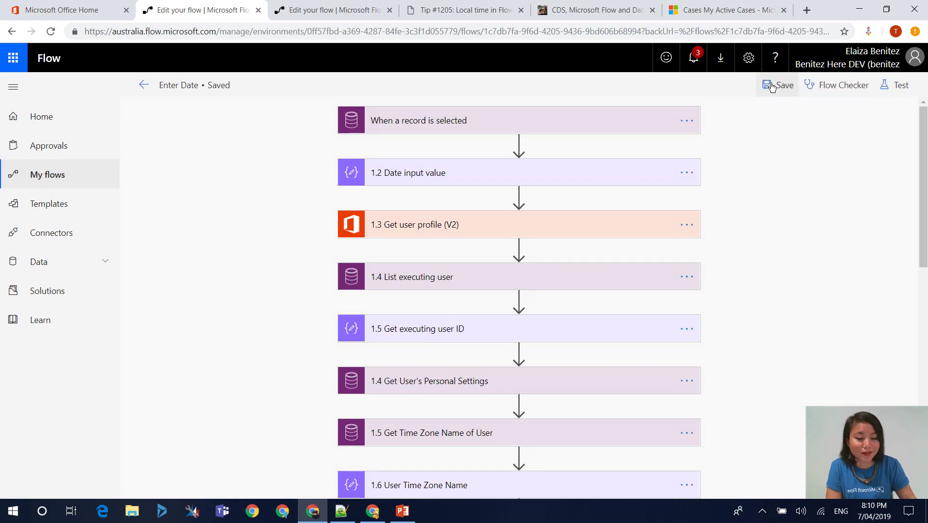
# Step: Run the Enter Date flow on the Vibranium case with date 2019-04-07
pyautogui.click(752, 12)
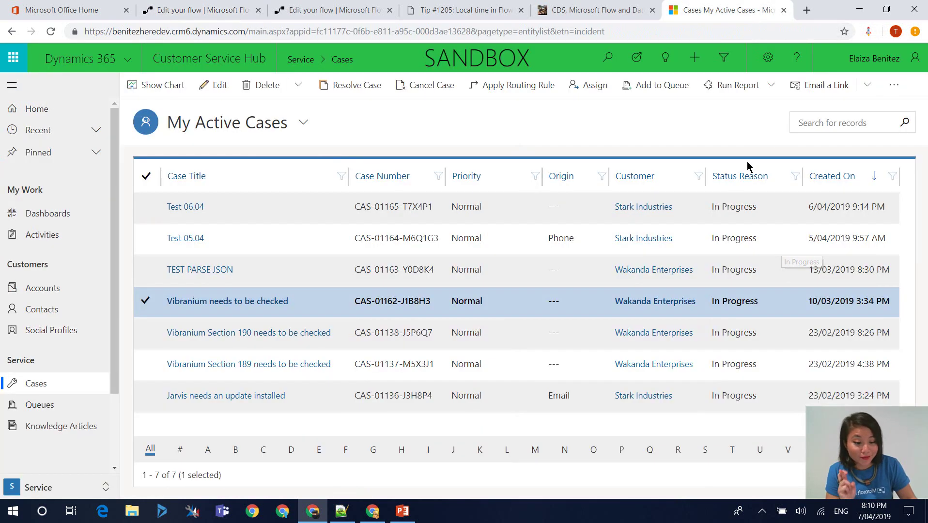
pyautogui.click(893, 86)
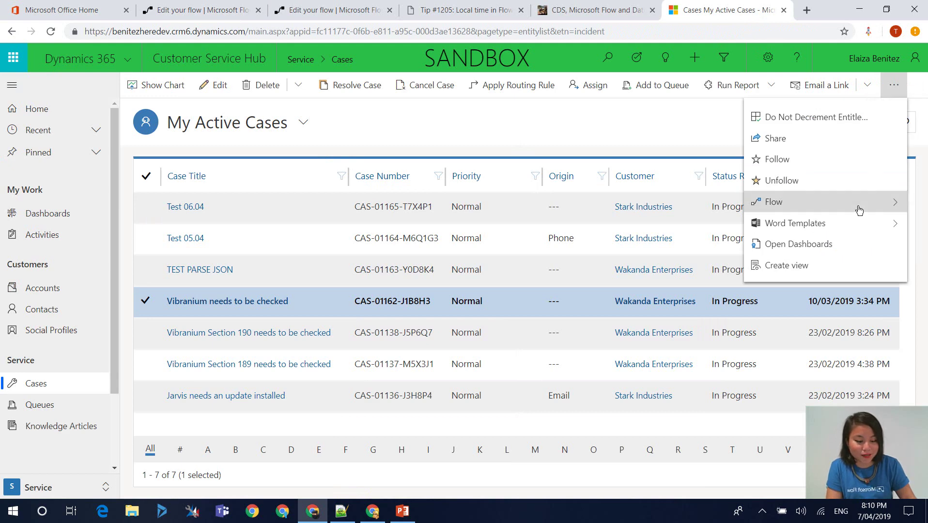
pyautogui.click(856, 203)
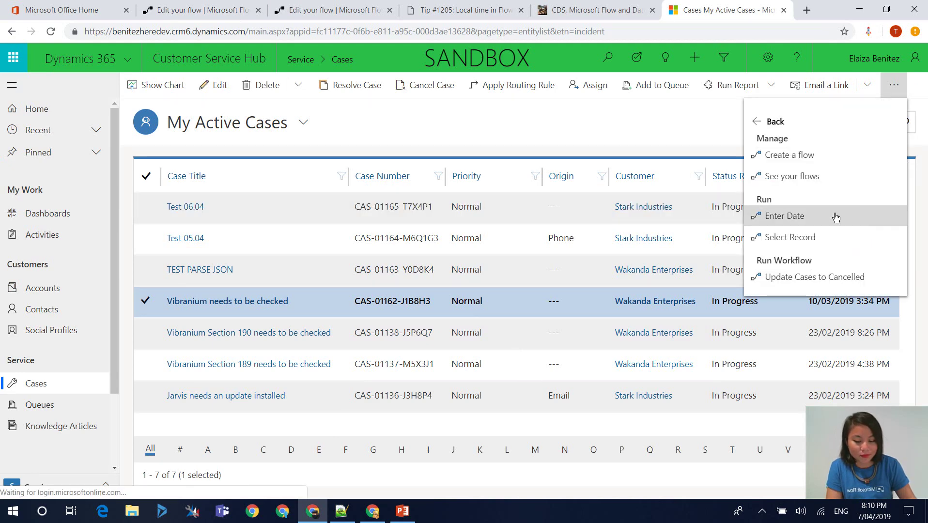
pyautogui.click(836, 217)
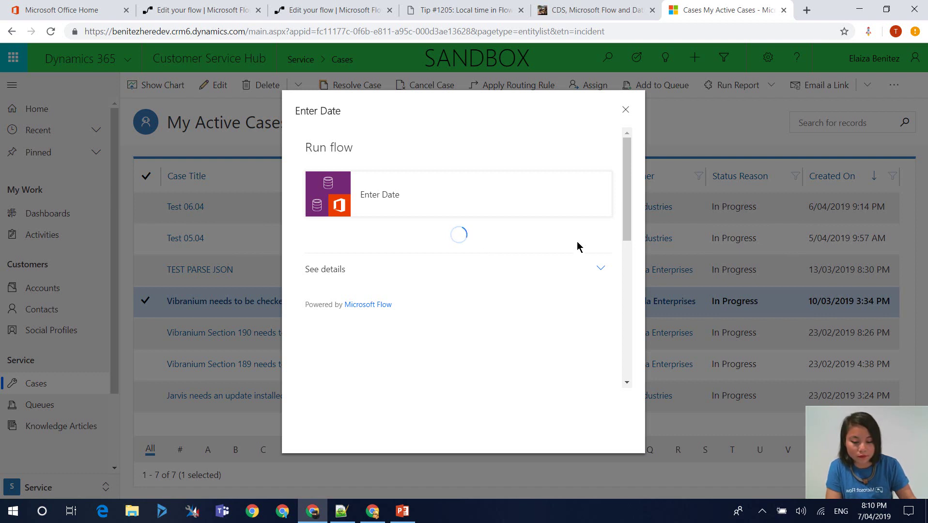
pyautogui.click(321, 344)
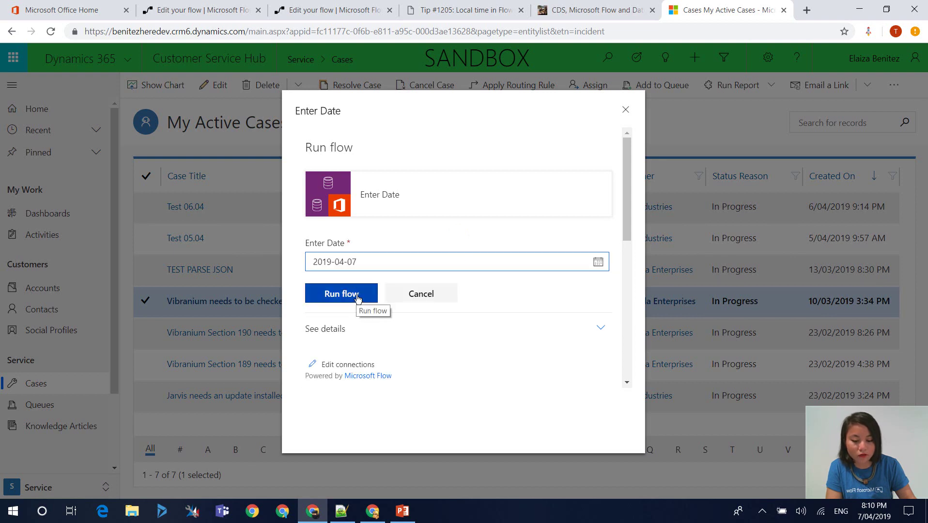
pyautogui.click(357, 297)
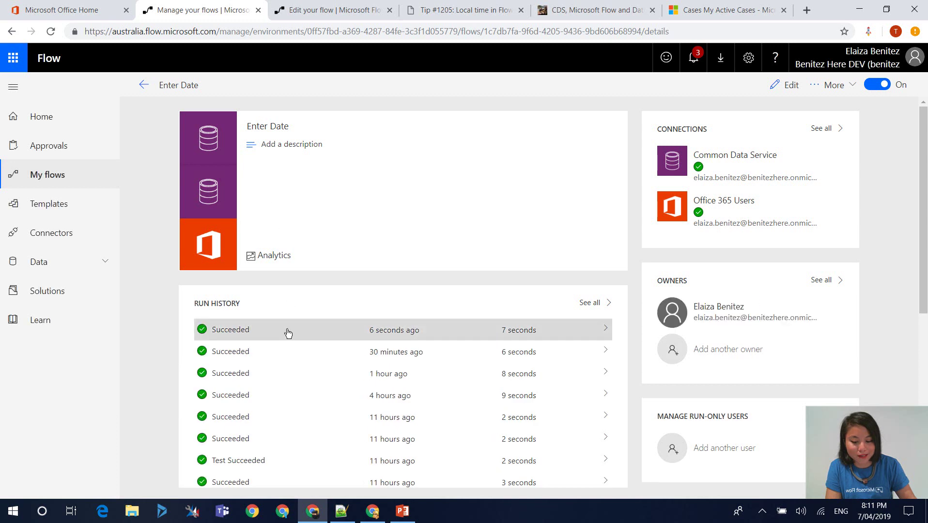
# Step: Open the latest Succeeded Enter Date run and review its steps through 1.6
pyautogui.click(288, 333)
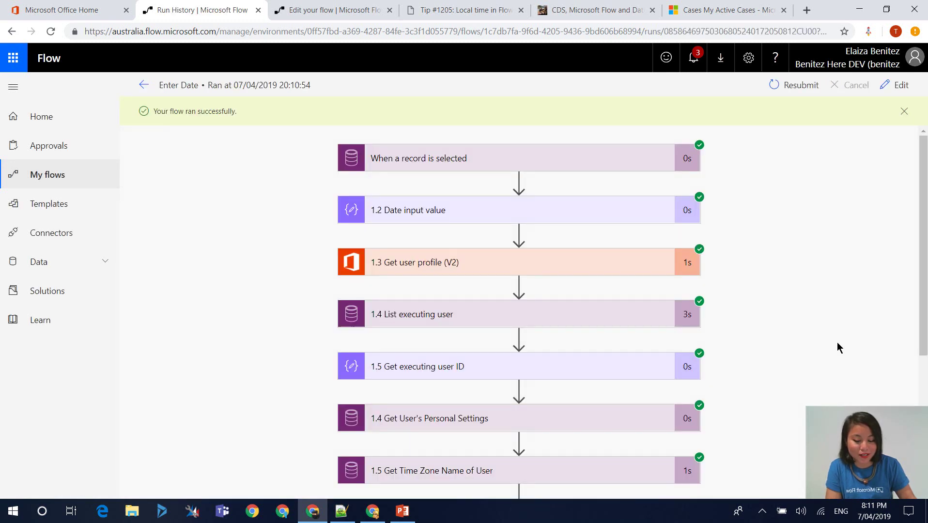
pyautogui.scroll(-4, 819, 344)
pyautogui.scroll(4, 818, 343)
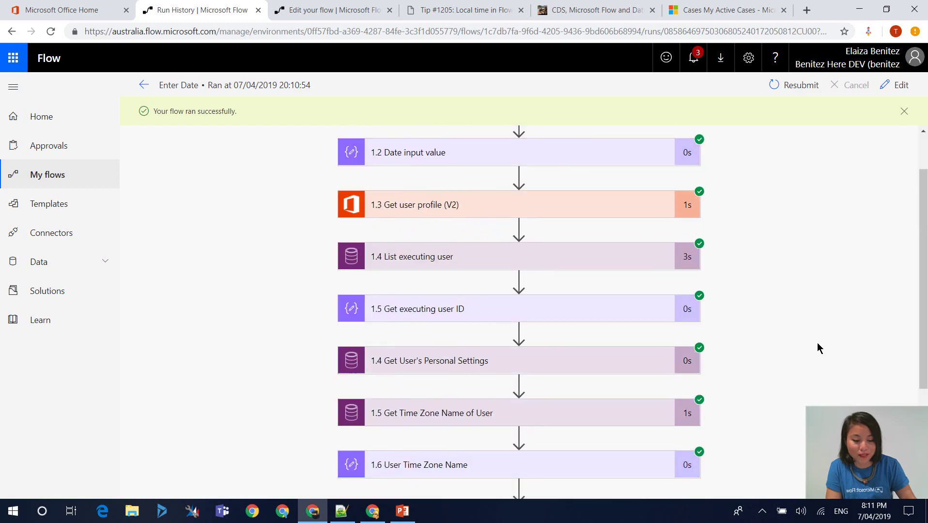
# Step: Open the Vibranium needs to be checked case and its Created from Flow task
pyautogui.click(715, 11)
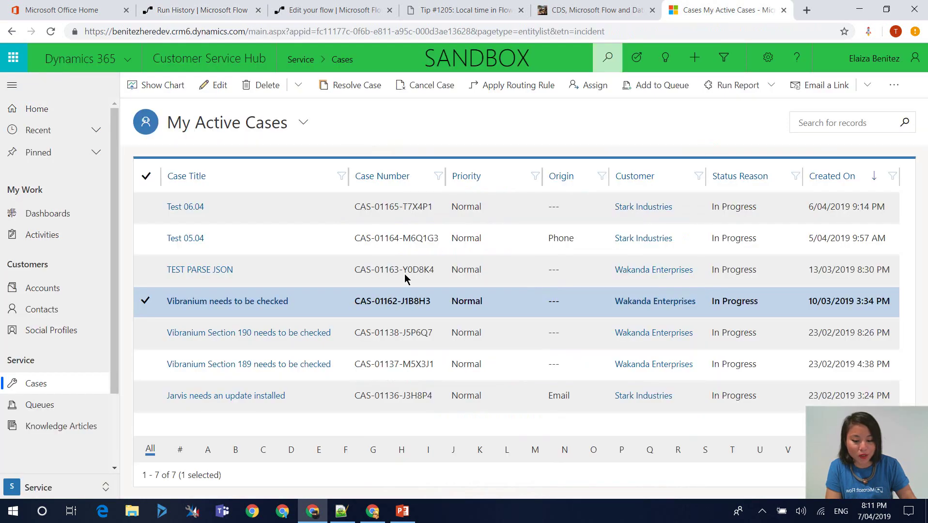
pyautogui.click(307, 300)
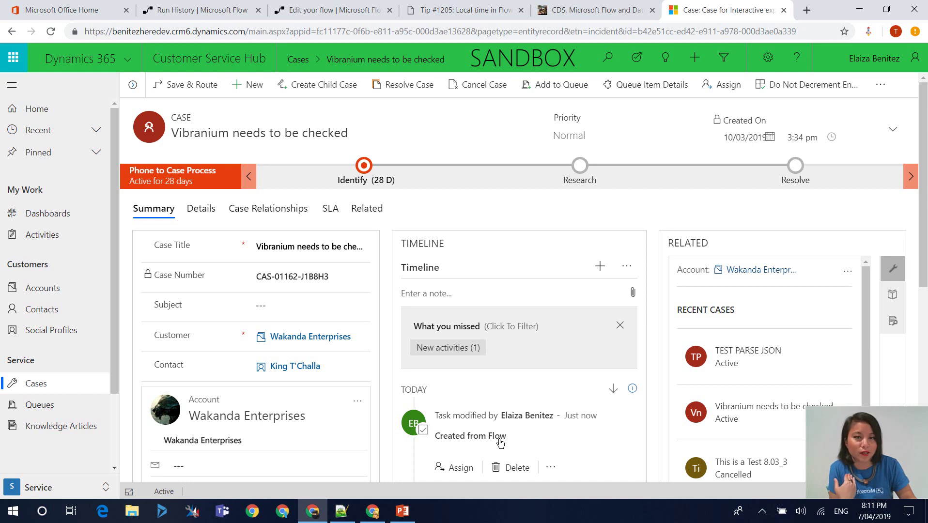
pyautogui.click(500, 436)
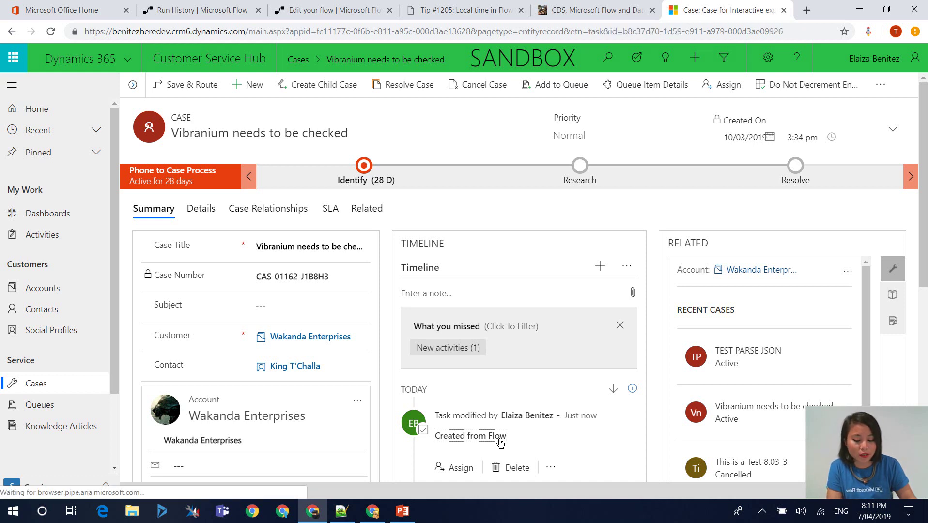